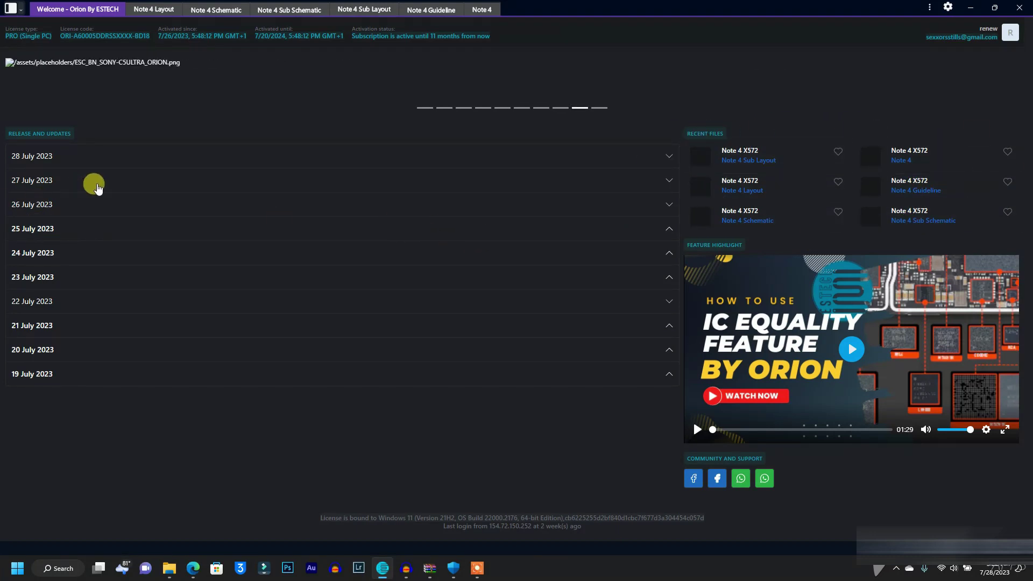
Expand the 28 July 2023 release notes and examine the 27 July 2023 update entry before collapsing it.
left_click(124, 156)
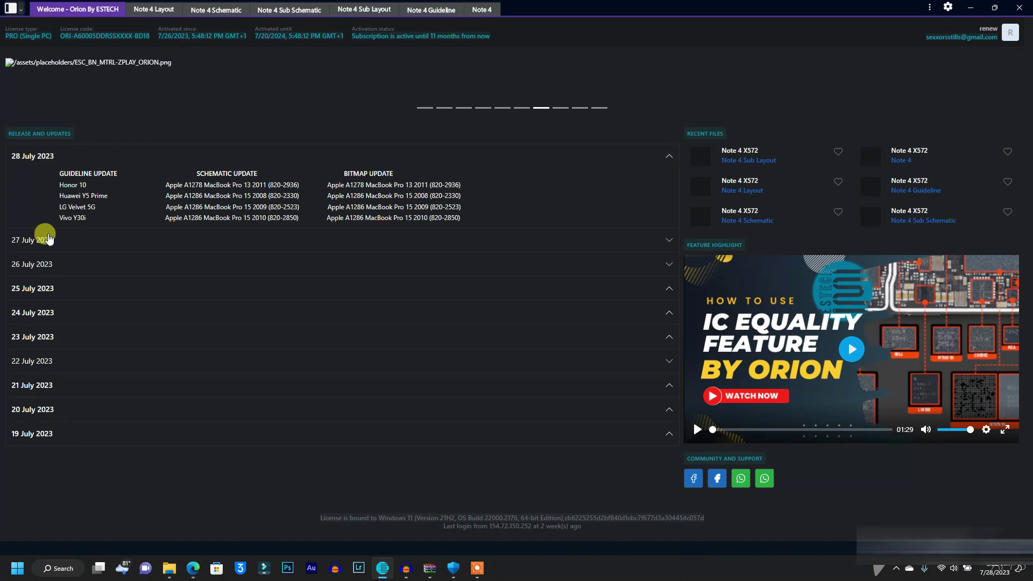
left_click(23, 245)
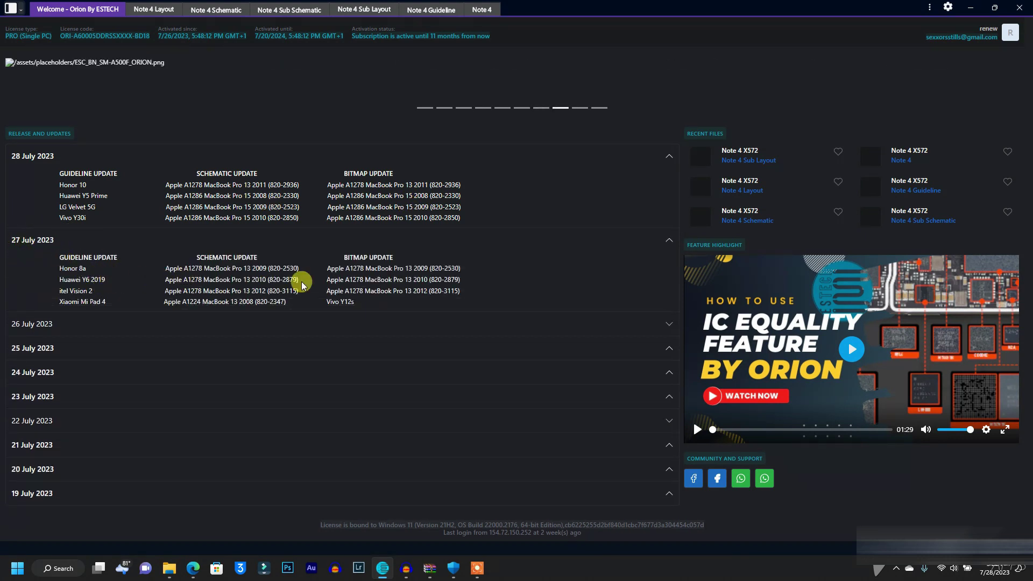
left_click(33, 243)
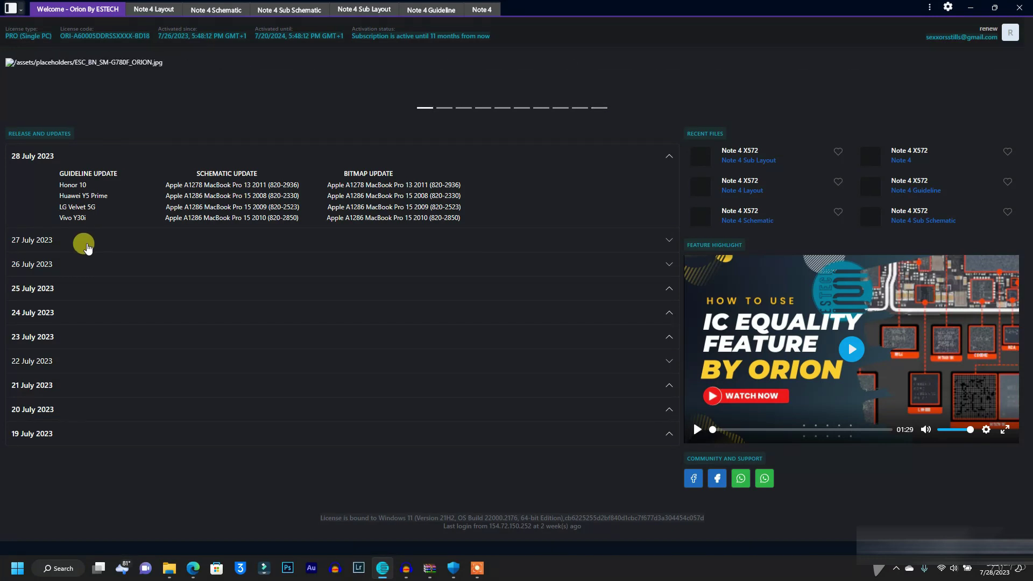
left_click(63, 247)
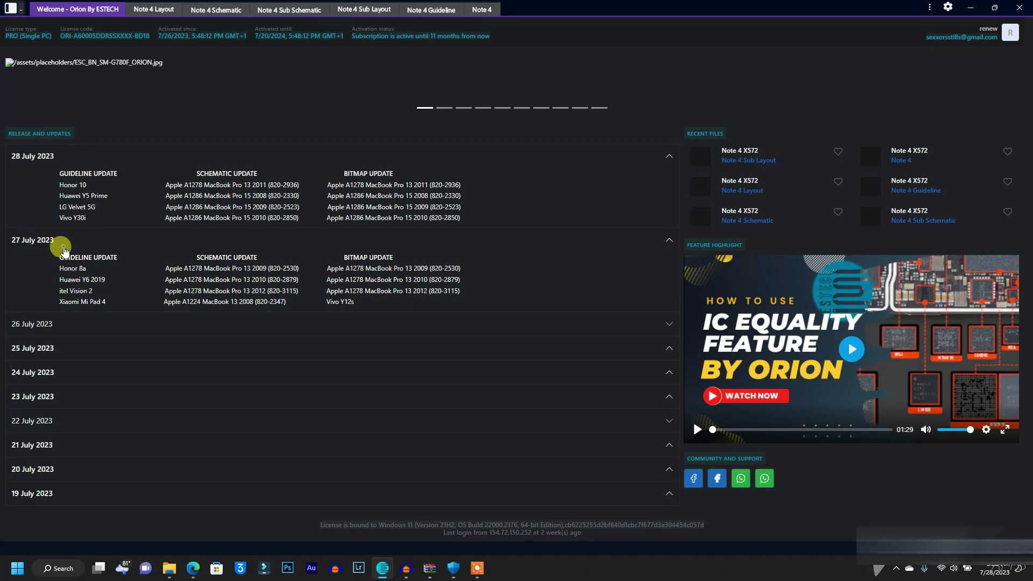
left_click(63, 249)
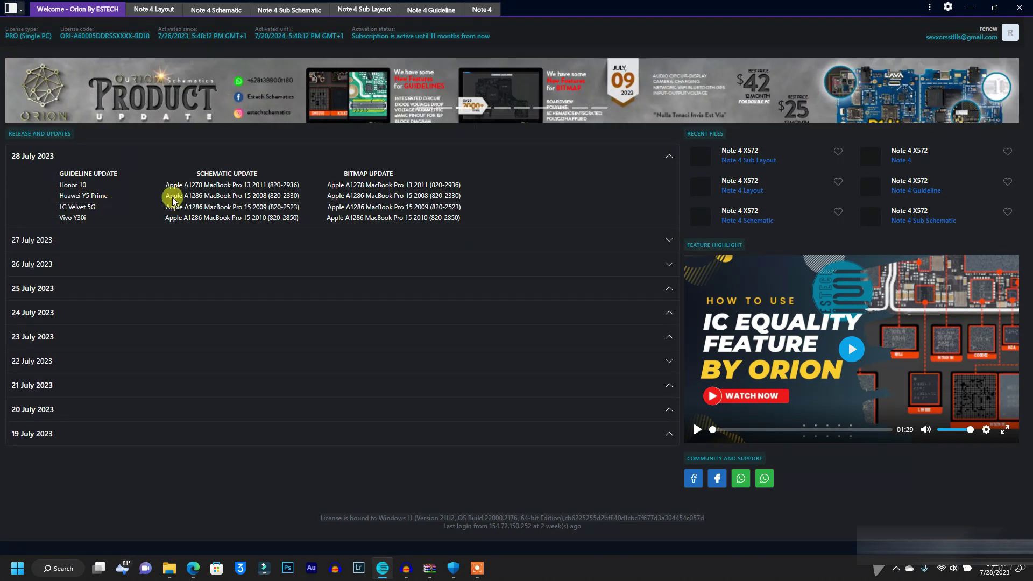
Review the 27, 25 and 26 July 2023 update entries and collapse the 28 July 2023 entry.
left_click(108, 240)
left_click(58, 348)
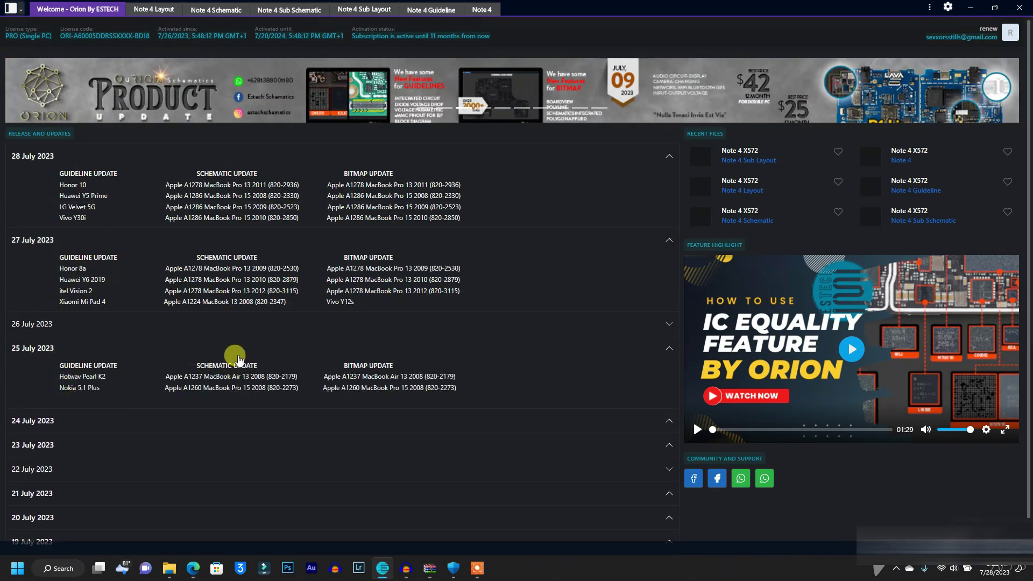
left_click(53, 326)
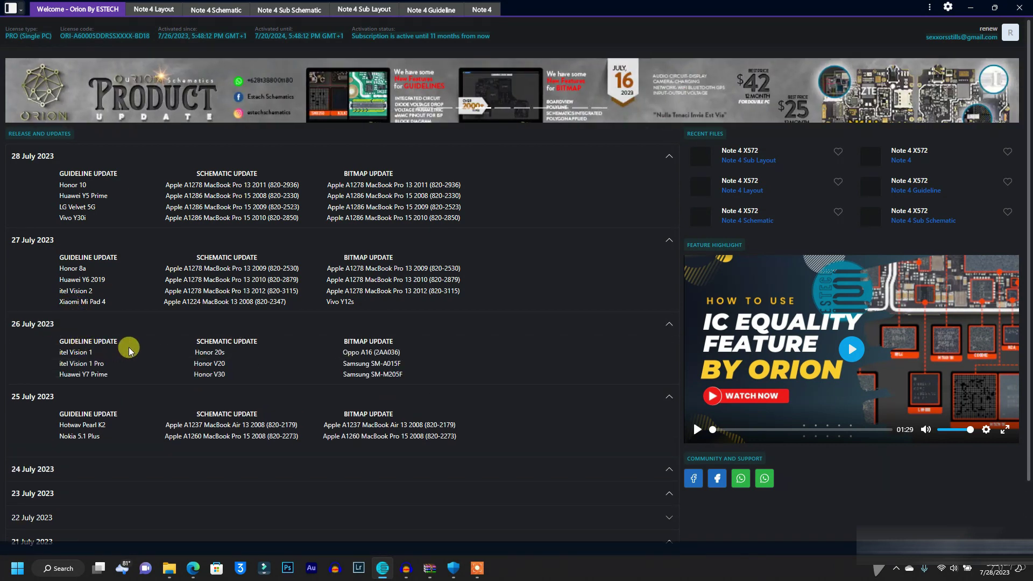
left_click(327, 156)
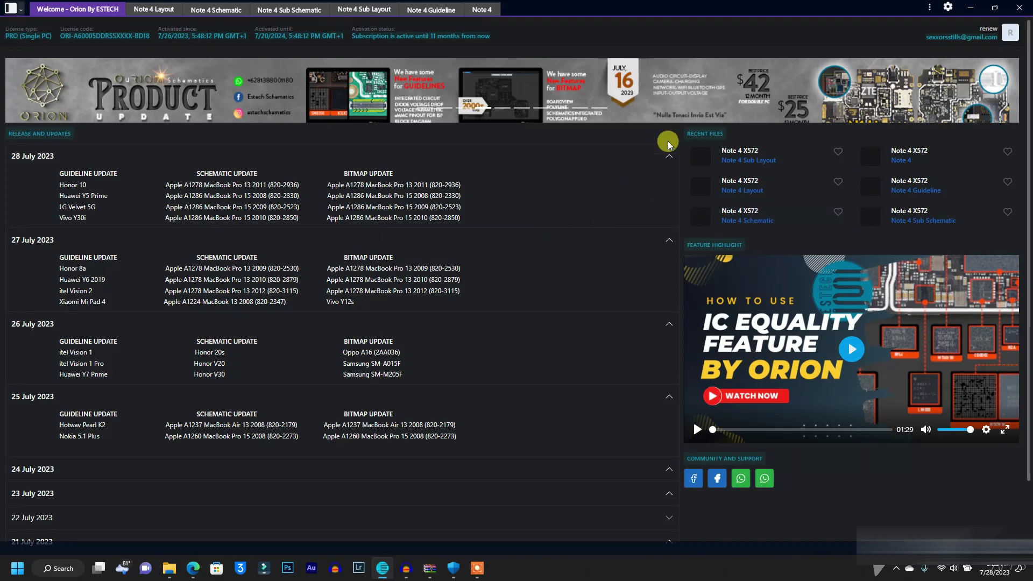
left_click(665, 156)
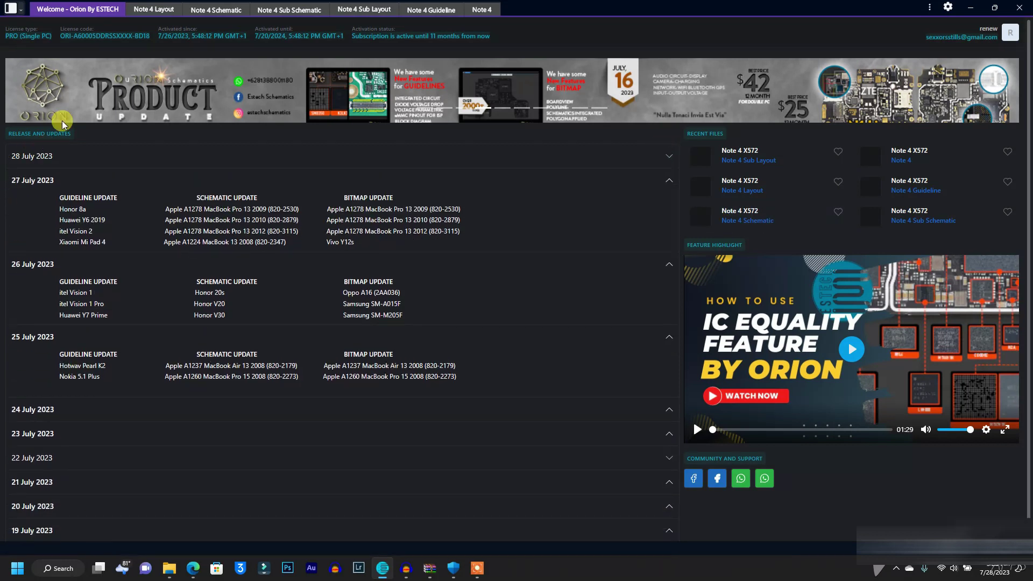
Show the device library, collapse the Smartphone category and expand Laptop & Notebook.
left_click(10, 9)
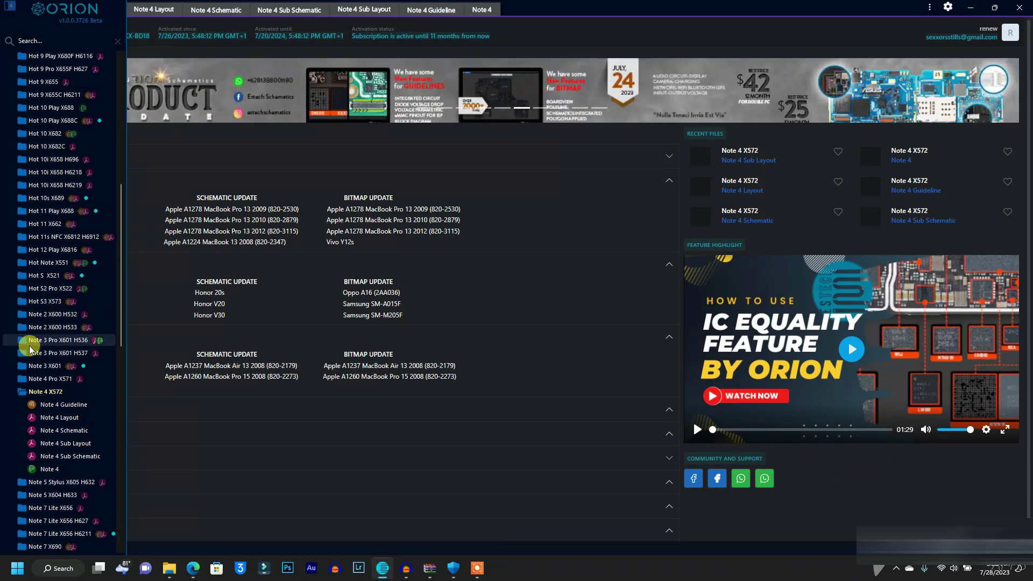
scroll(34, 337, "up", 10)
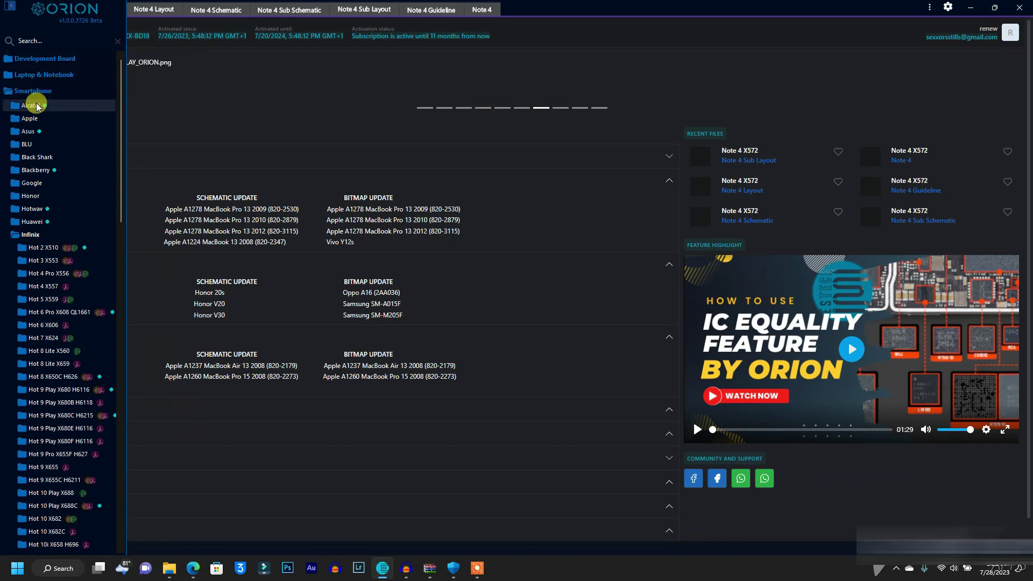
left_click(24, 91)
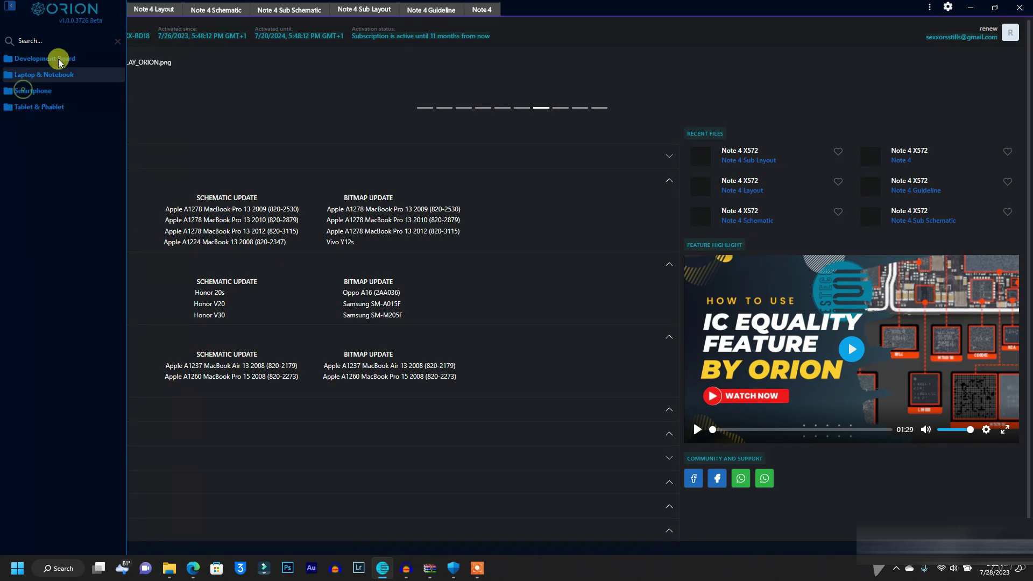
left_click(33, 75)
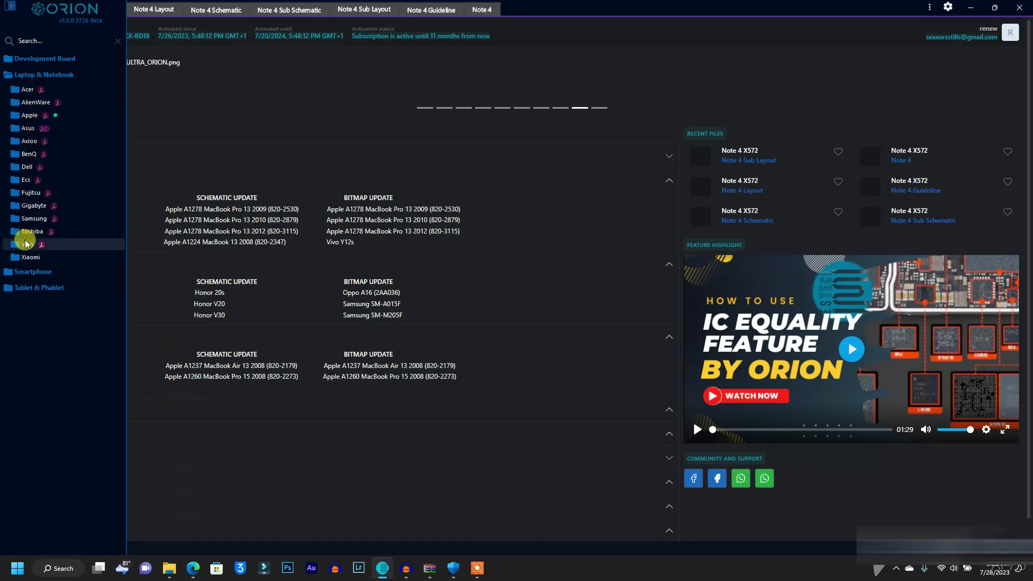
Look through the AlienWare and Acer laptop files, closing each brand and the Laptop & Notebook category.
left_click(35, 103)
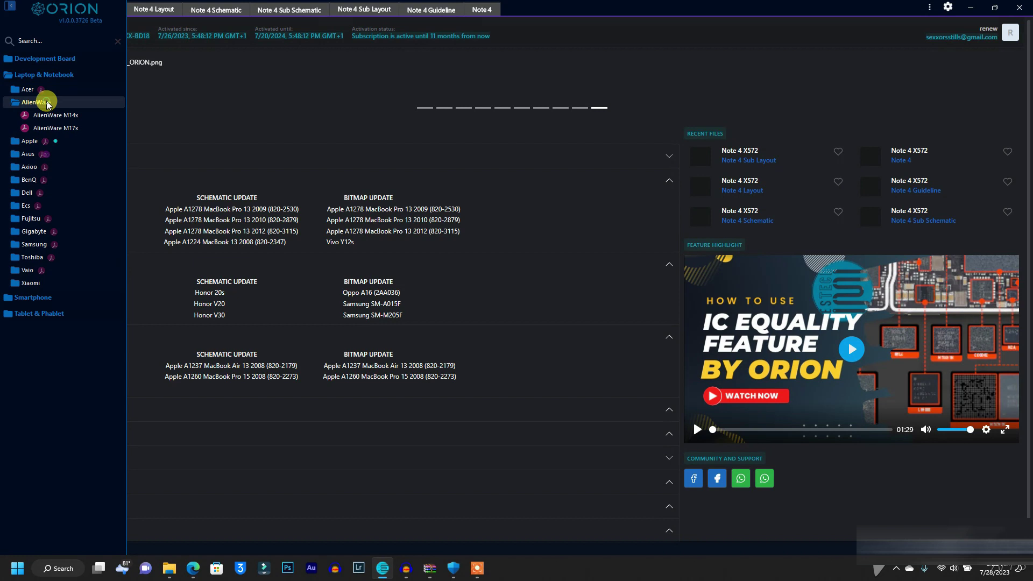
left_click(36, 102)
left_click(32, 90)
scroll(71, 227, "down", 5)
scroll(71, 228, "up", 5)
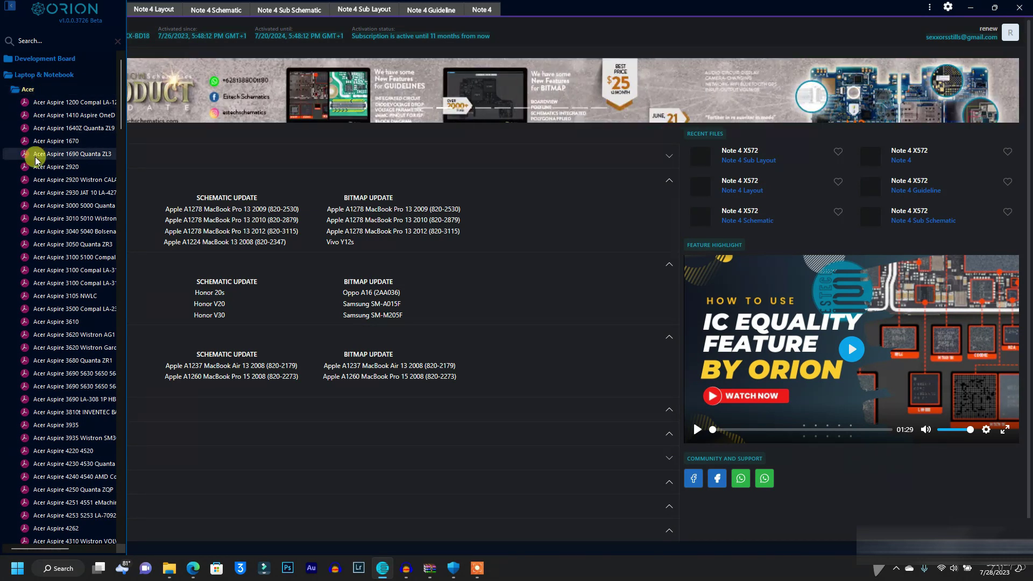
left_click(49, 90)
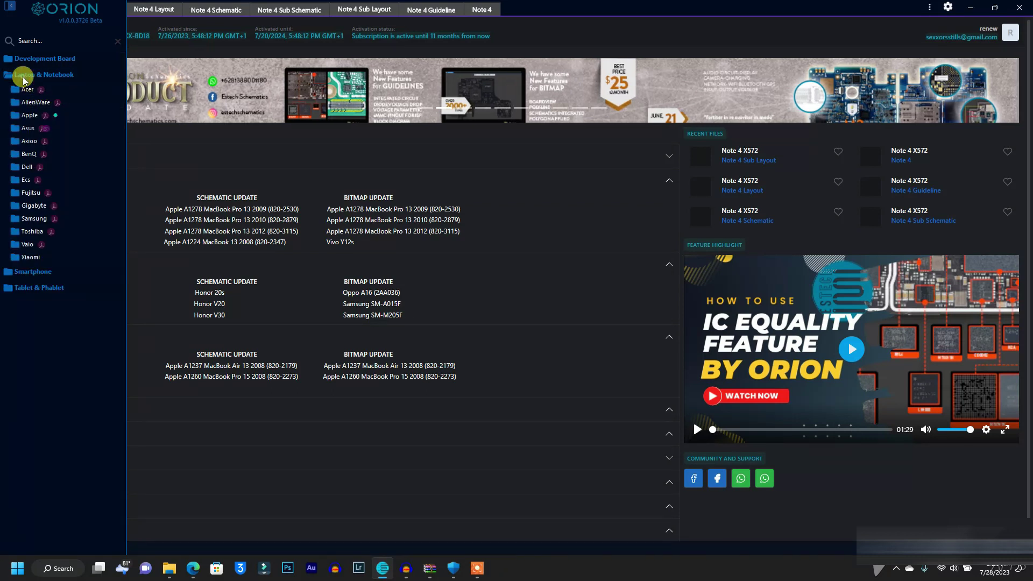
left_click(23, 75)
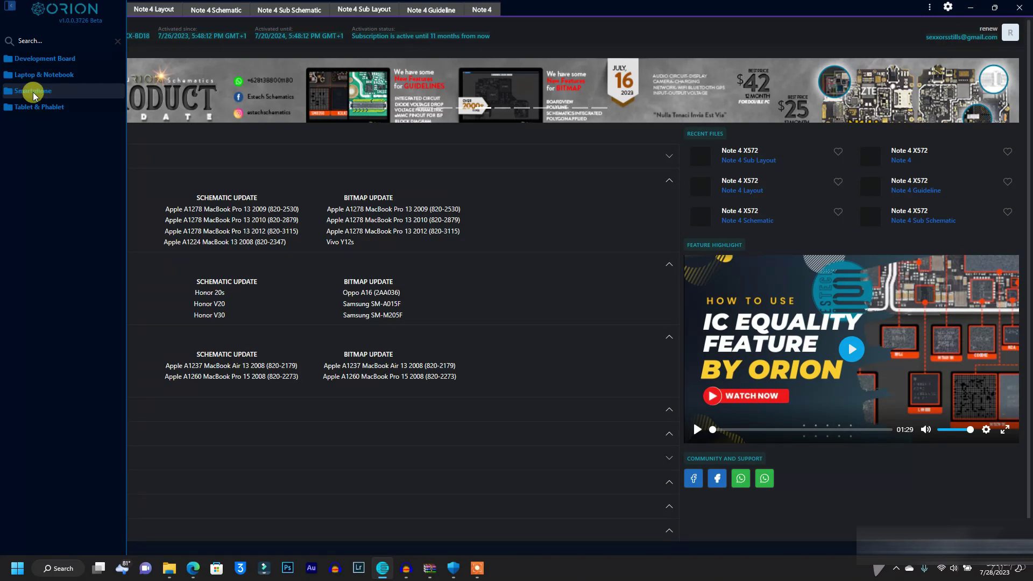
Expand the Smartphone category and collapse its Infinix folder to list all the phone brands.
left_click(40, 91)
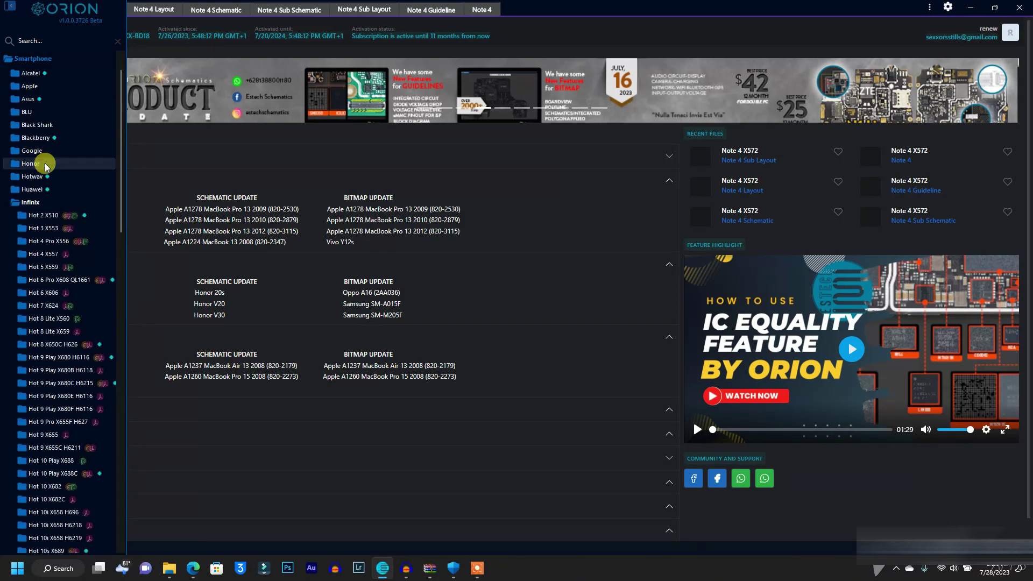
scroll(50, 206, "up", 1)
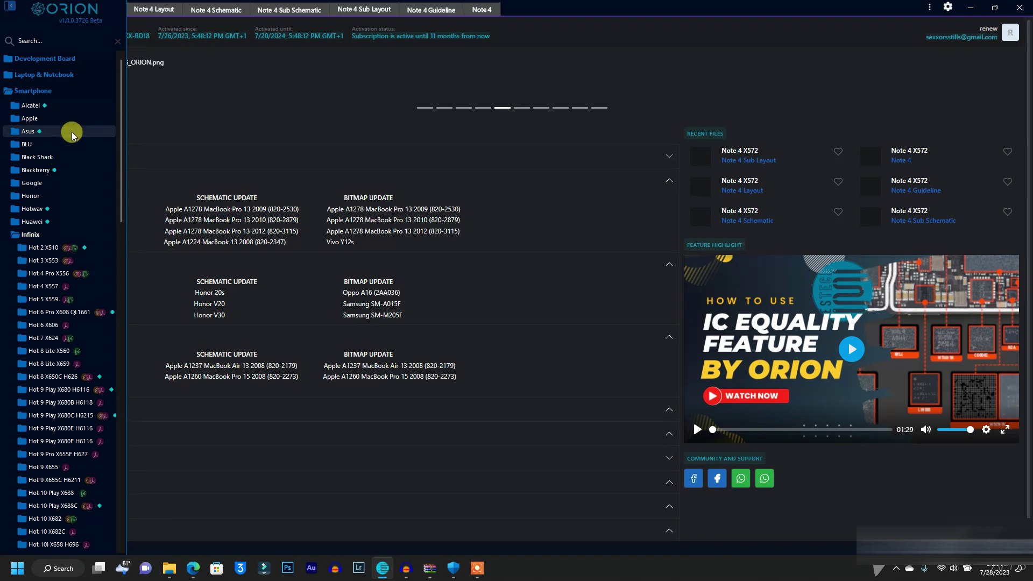
left_click(25, 232)
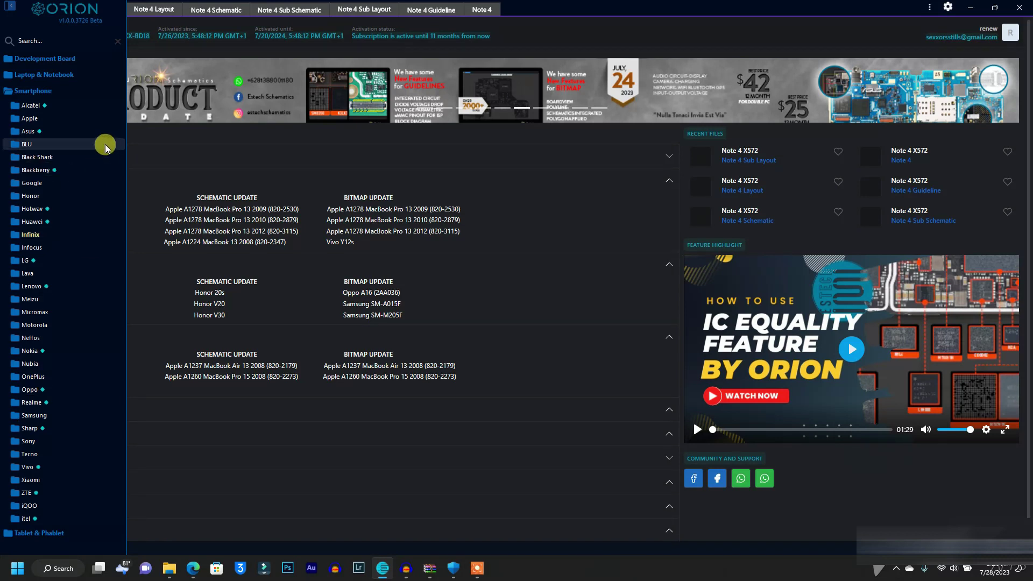
Look through the iPhone models in the Apple smartphone folder and collapse the folder.
left_click(34, 118)
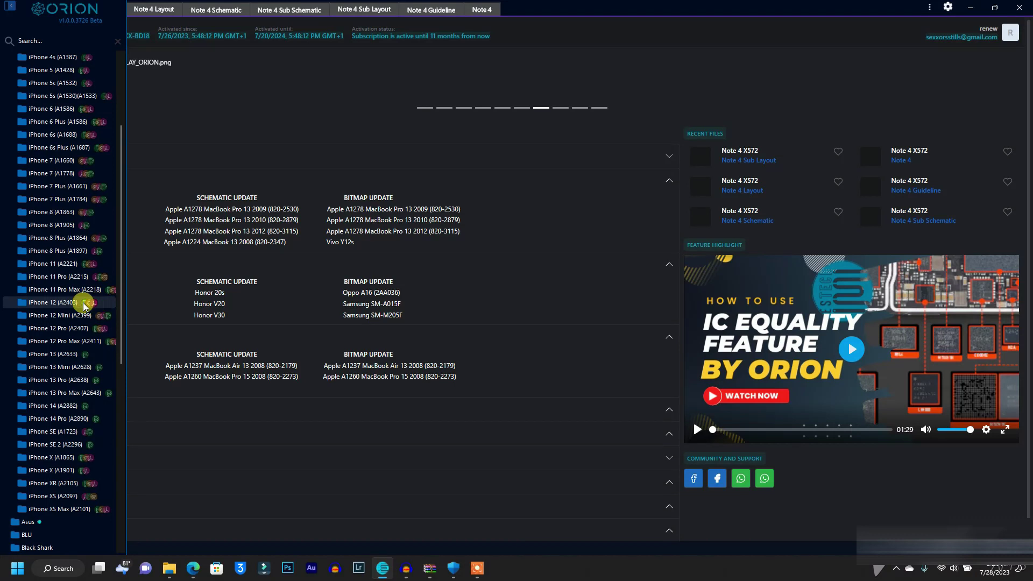
scroll(98, 303, "up", 3)
scroll(60, 302, "down", 4)
scroll(65, 269, "up", 3)
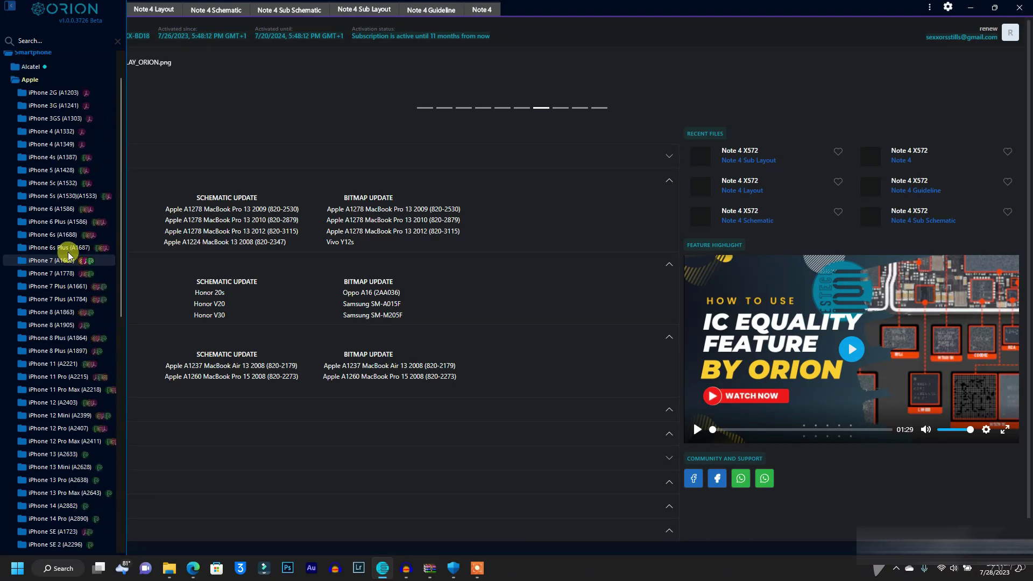
left_click(58, 81)
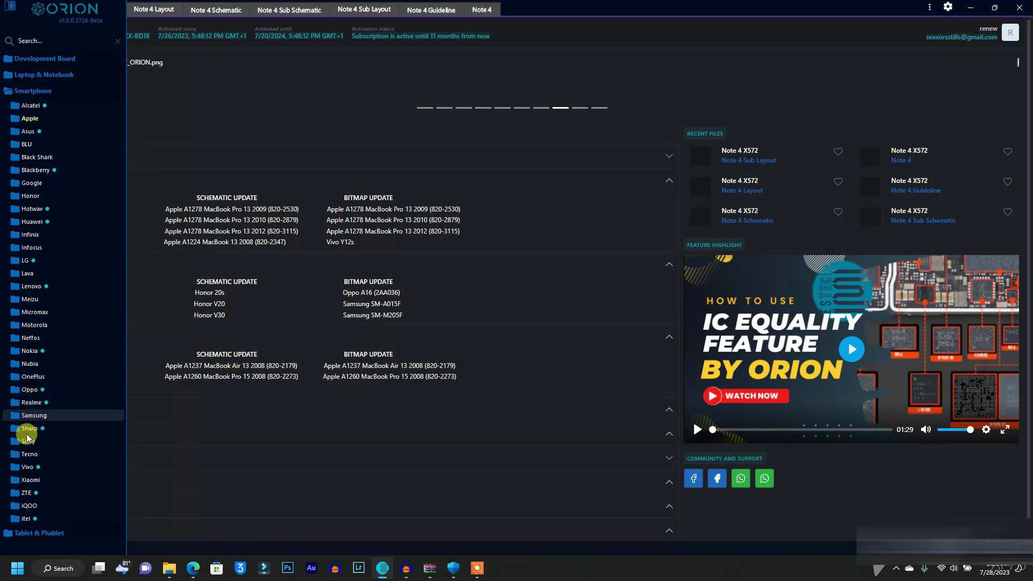
Look through the phone models in the itel folder and collapse the folder.
left_click(34, 520)
scroll(76, 278, "down", 5)
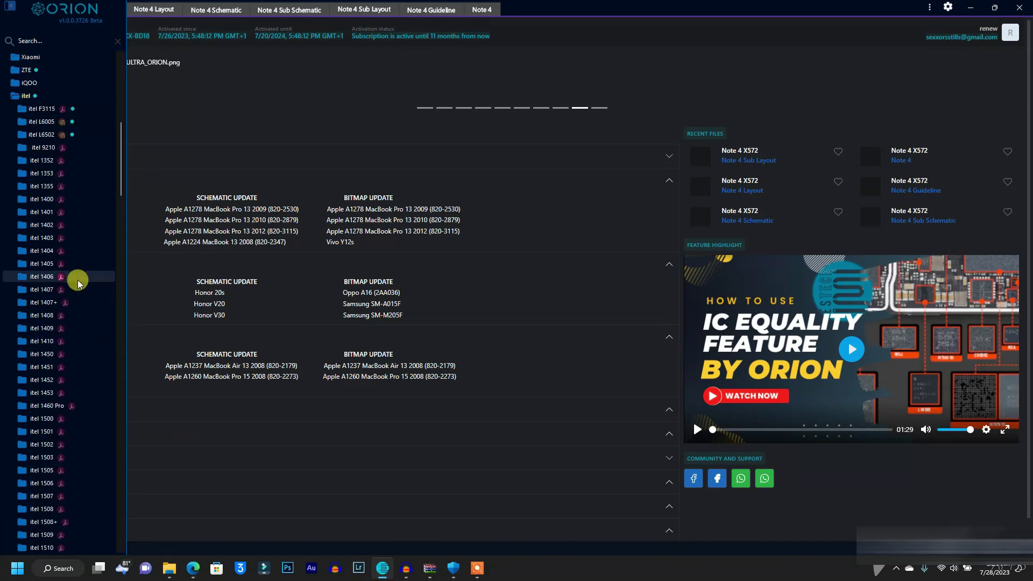
scroll(67, 282, "down", 15)
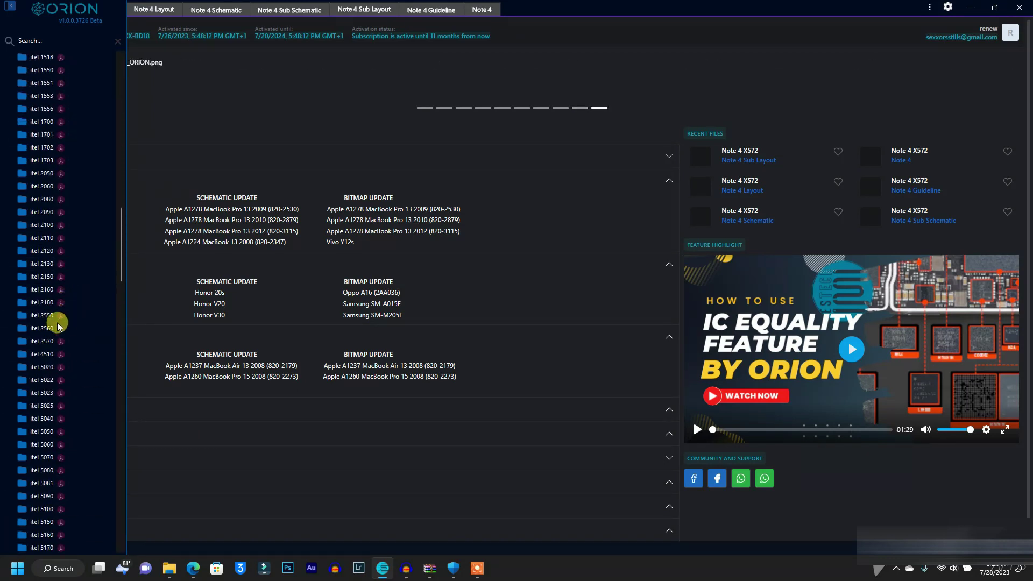
scroll(49, 340, "down", 15)
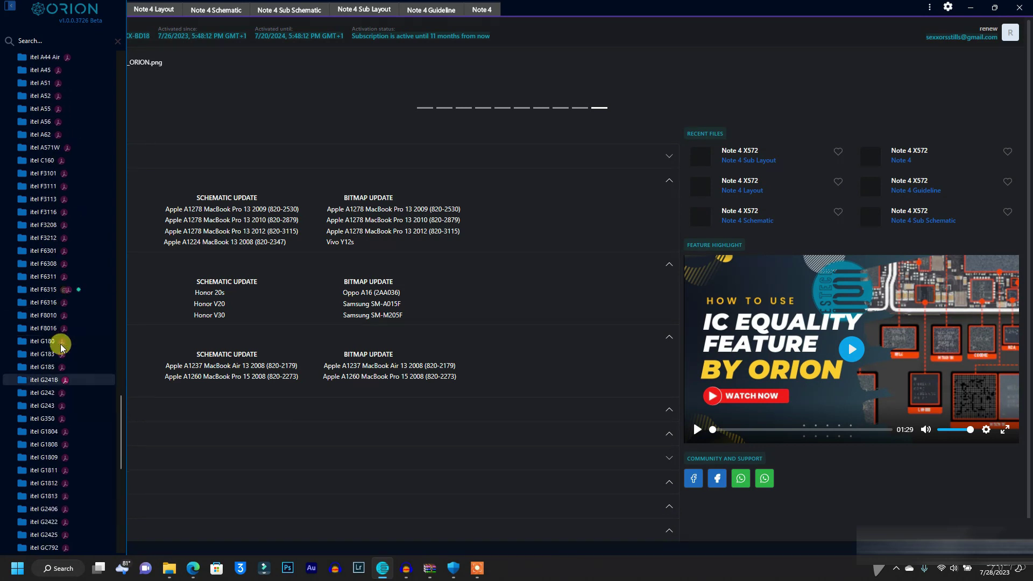
scroll(49, 318, "up", 20)
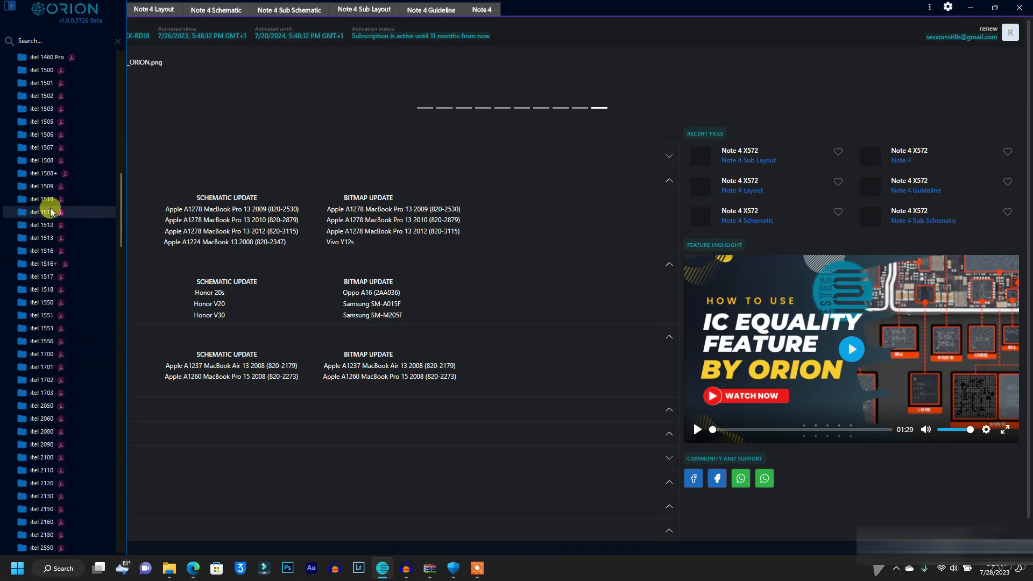
scroll(21, 202, "up", 3)
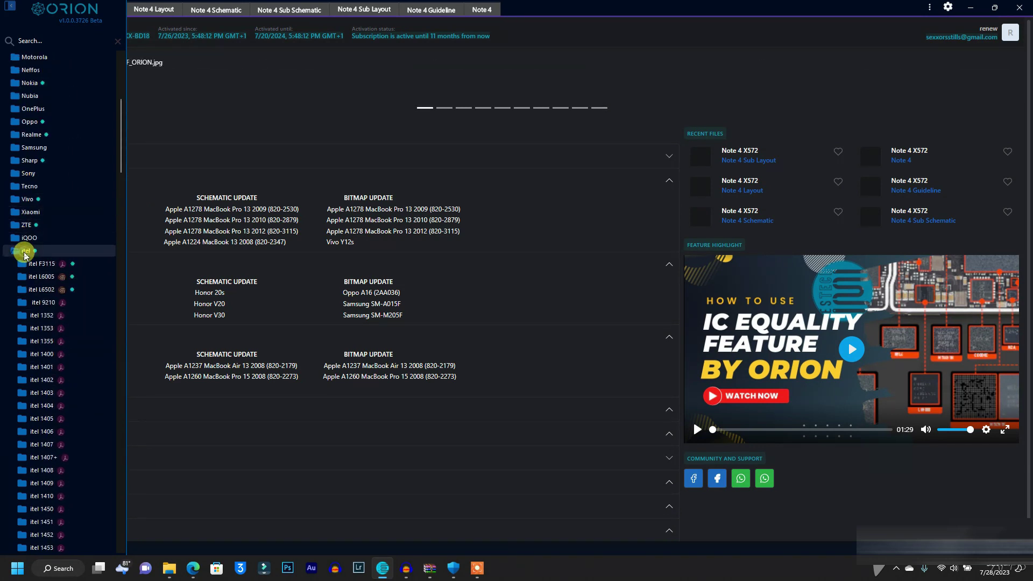
left_click(24, 252)
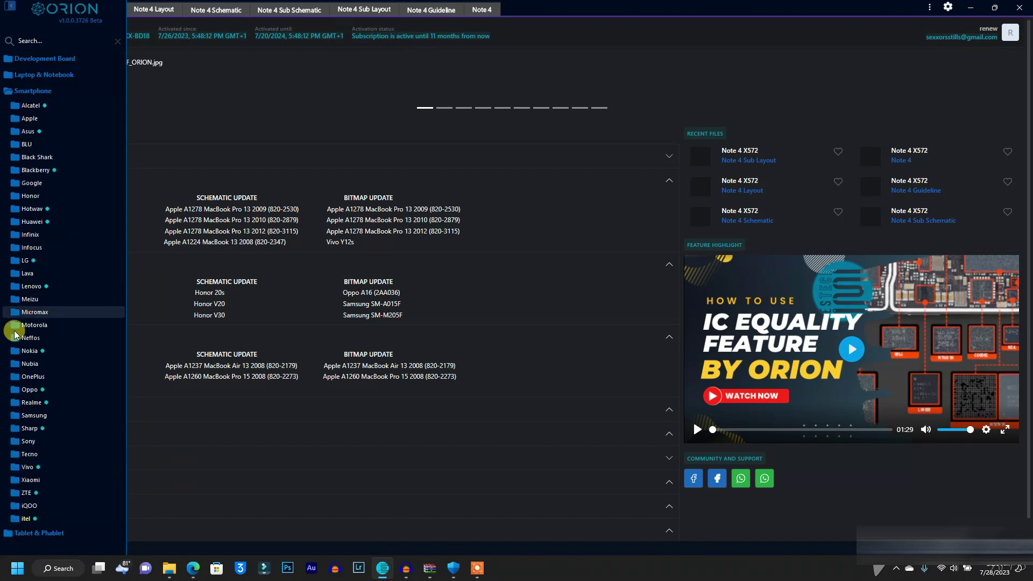
Expand the Infinix folder and locate the files under the Note 4 X572 model.
left_click(39, 235)
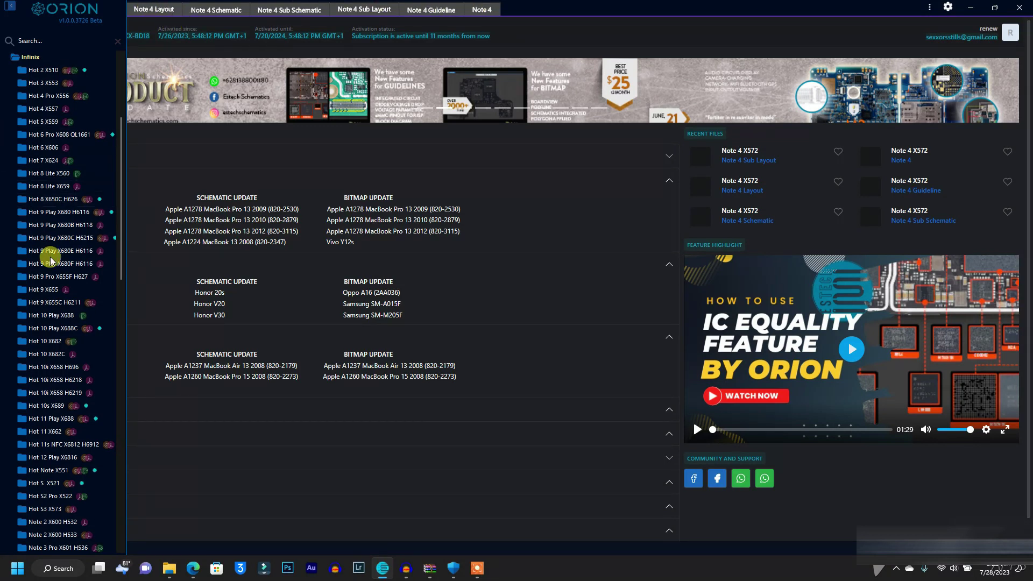
scroll(60, 324, "down", 9)
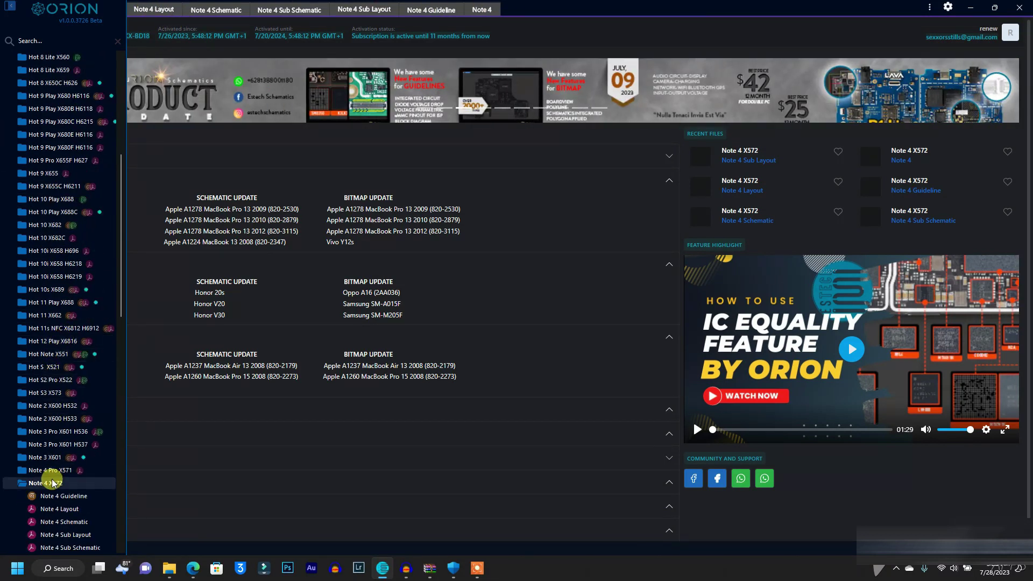
scroll(70, 267, "down", 1)
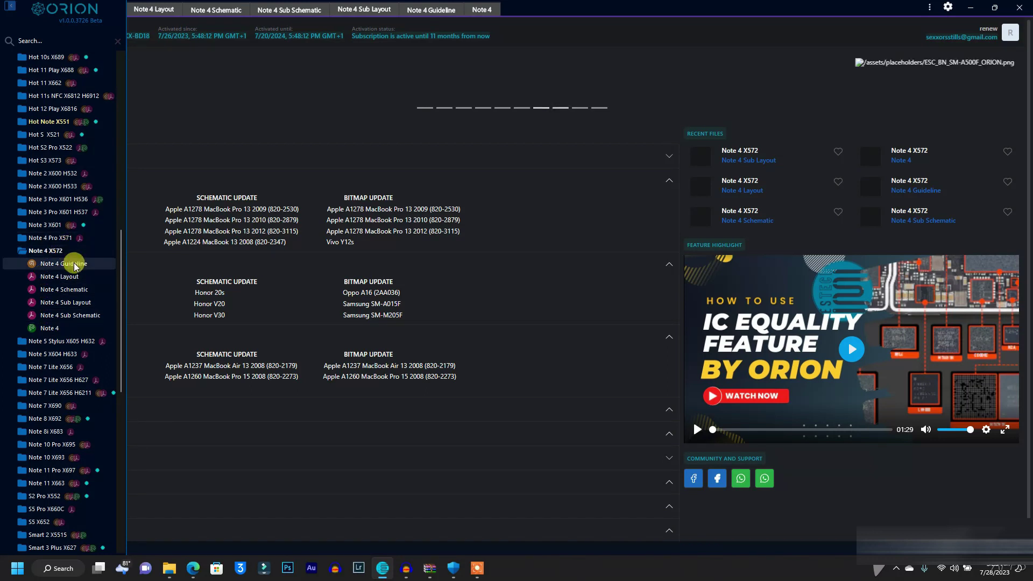
Widen the device library pane slightly and look back through the Infinix models and their file-type markers.
left_click_drag(126, 284, 166, 289)
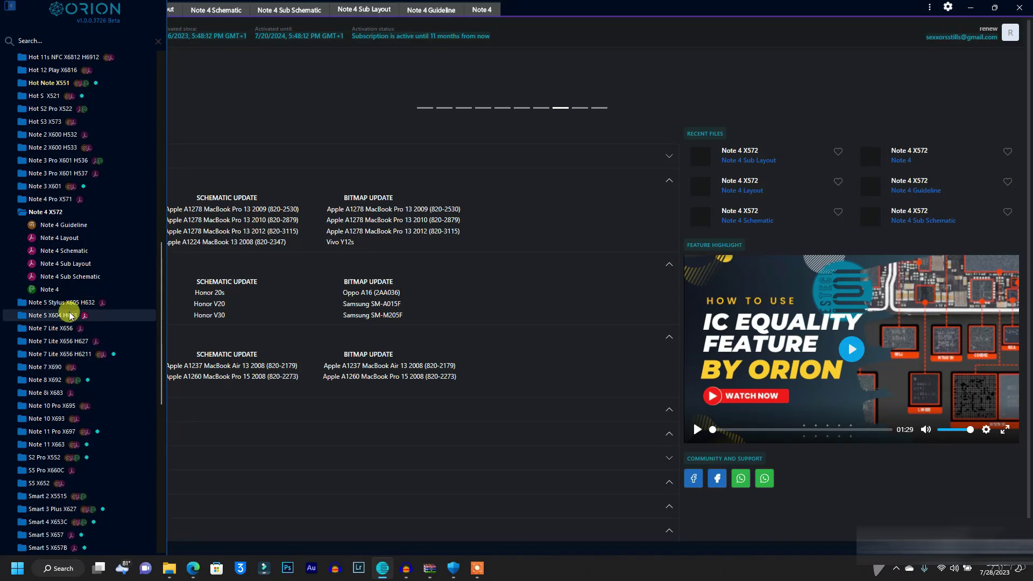
scroll(85, 141, "up", 6)
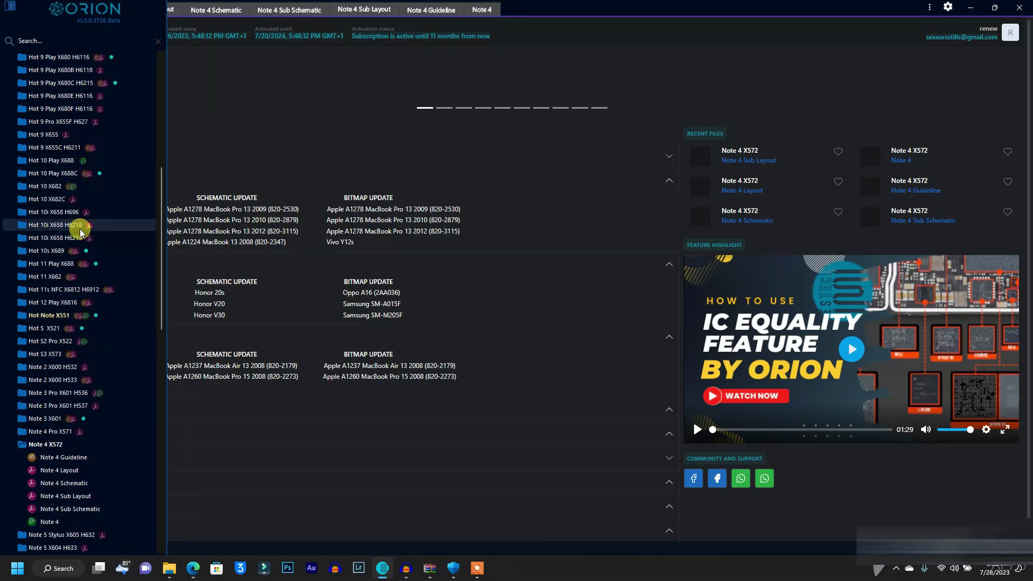
scroll(86, 230, "up", 7)
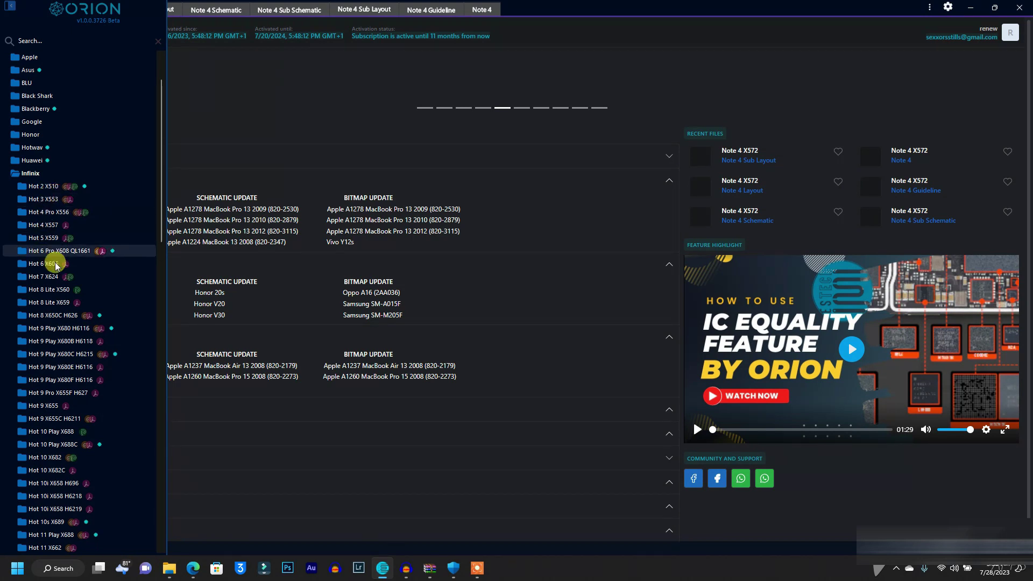
Look through the remaining Infinix models and examine the file-type markers and contents of the Note 4 X572 folder.
scroll(47, 250, "down", 12)
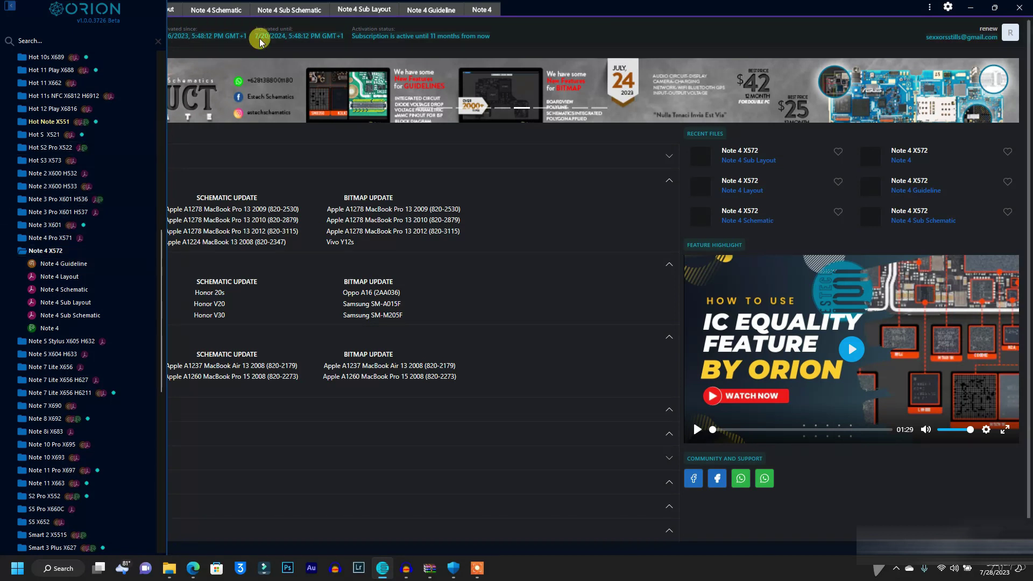
left_click(43, 251)
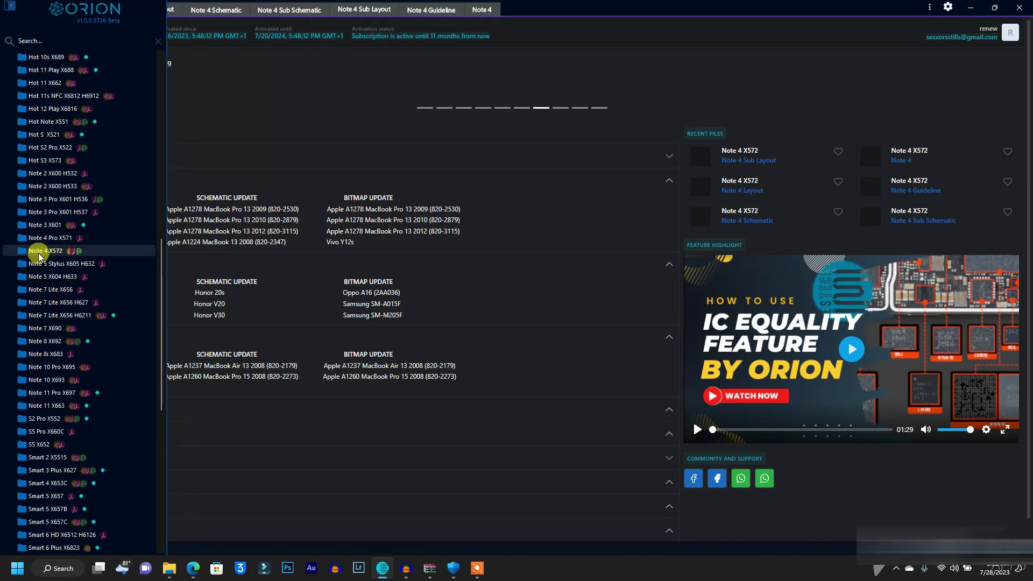
scroll(64, 318, "down", 2)
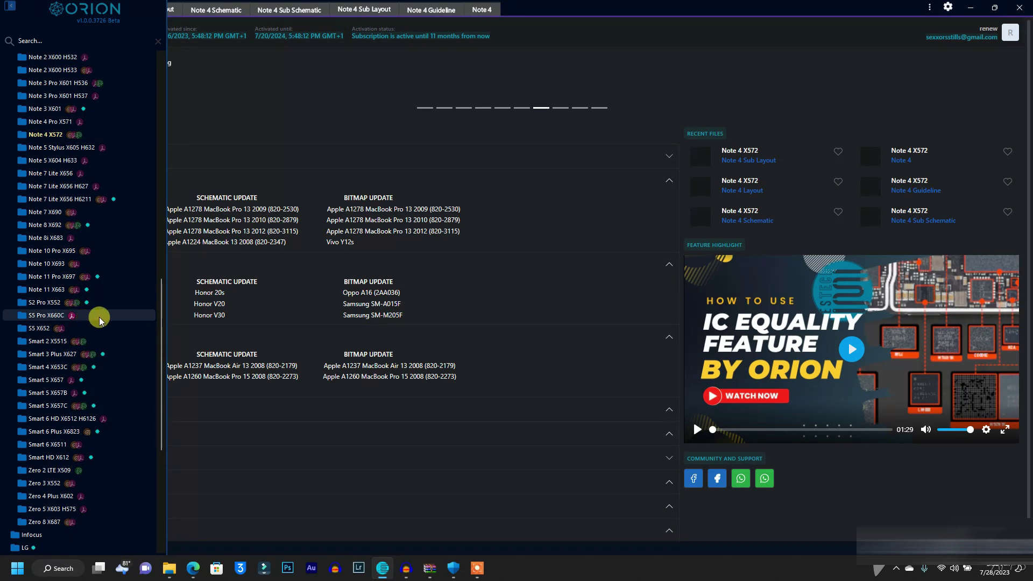
scroll(92, 314, "up", 3)
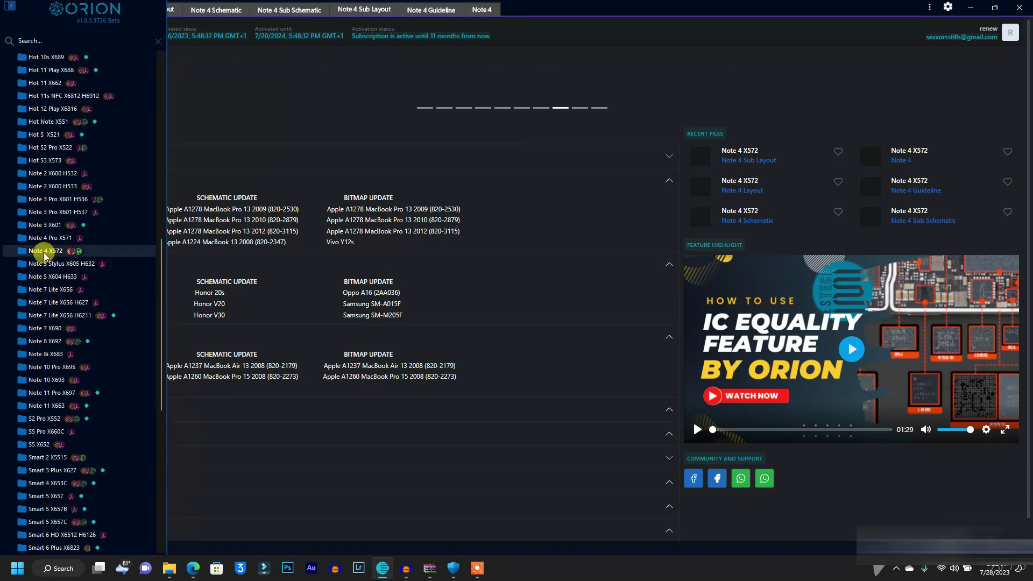
left_click(46, 253)
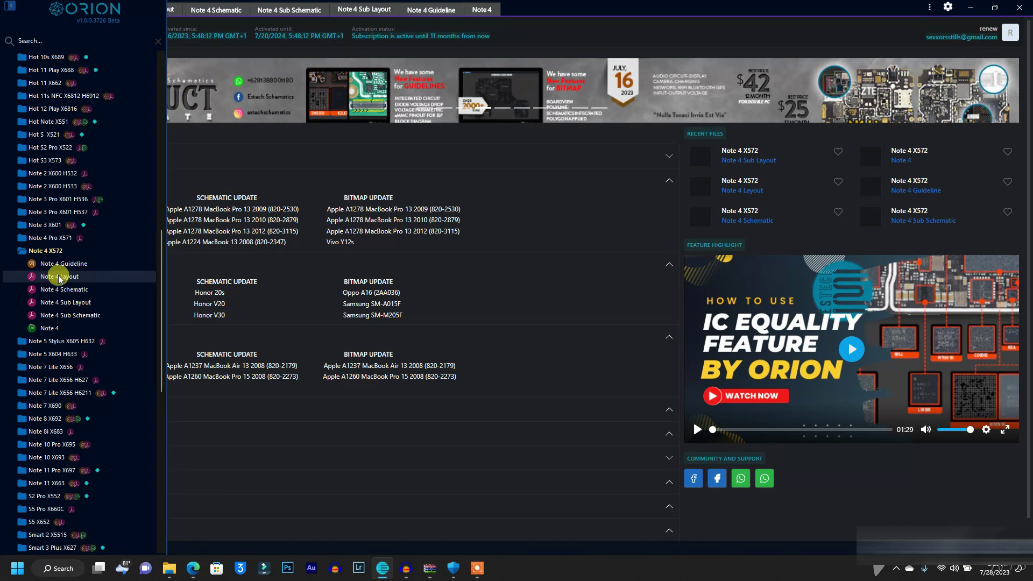
left_click(79, 251)
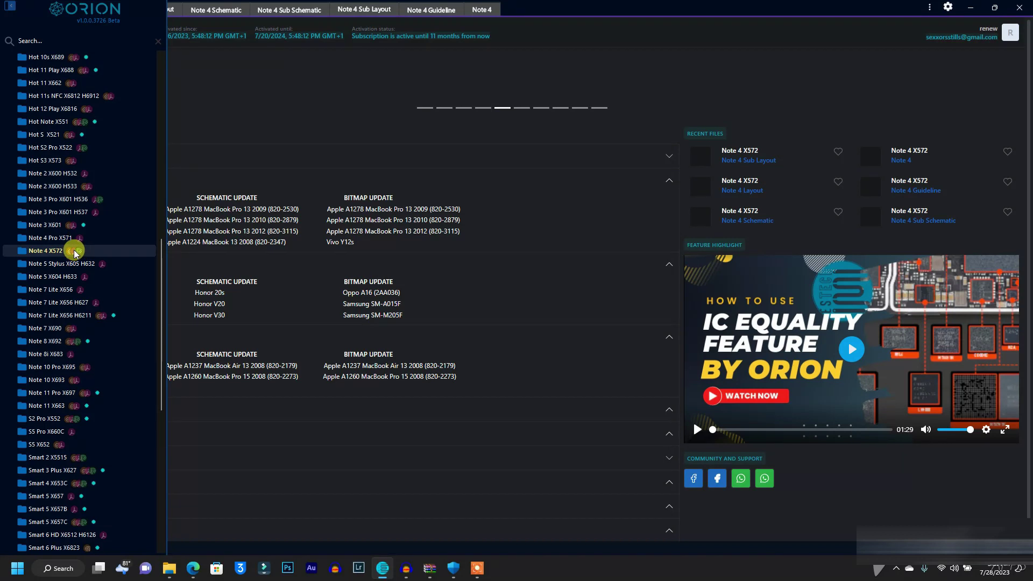
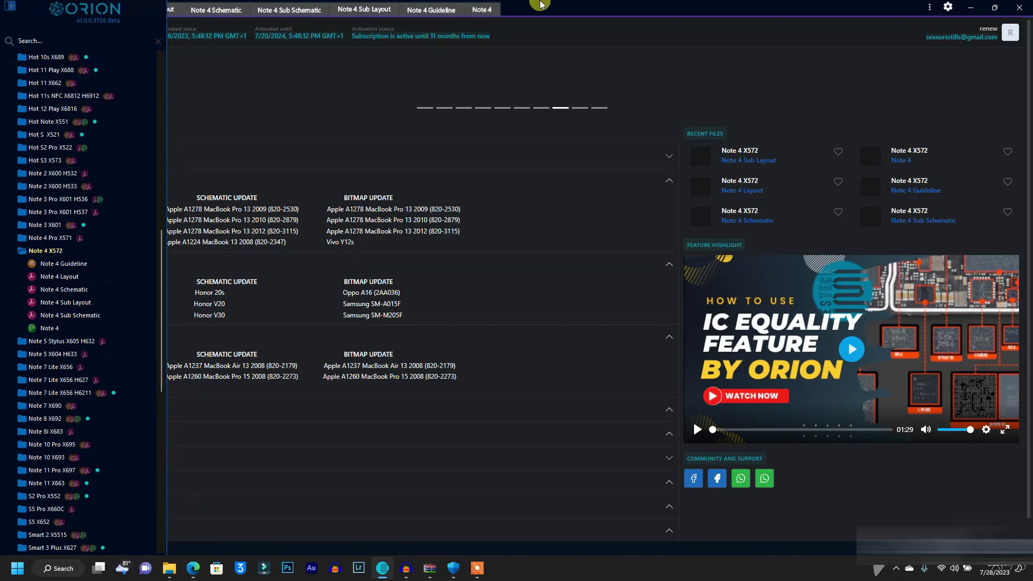
View the Note 4 Layout document up close, and examine page 10 of the Note 4 Schematic.
left_click(170, 9)
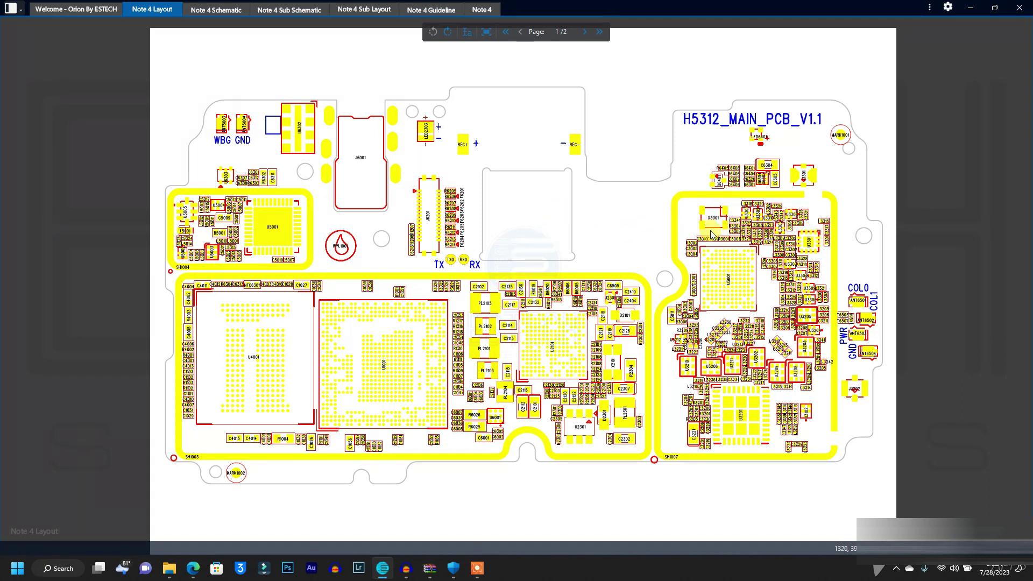
scroll(715, 261, "up", 3)
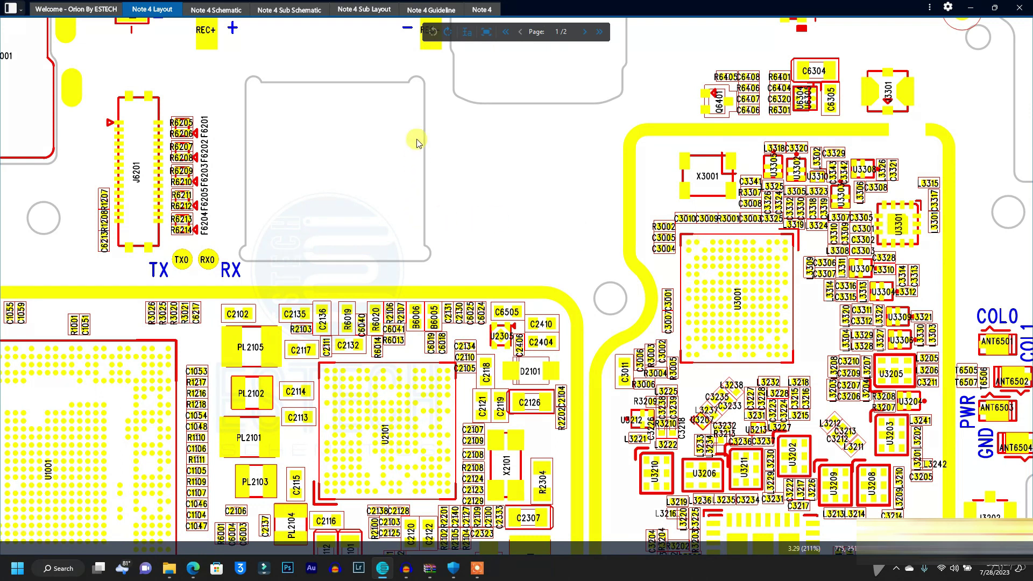
left_click(215, 9)
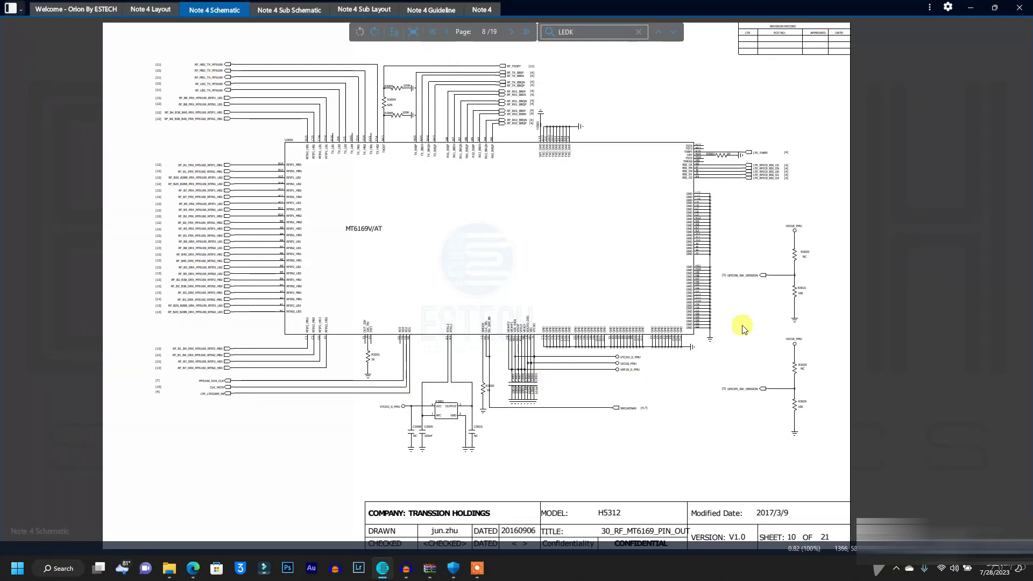
scroll(676, 350, "down", 2)
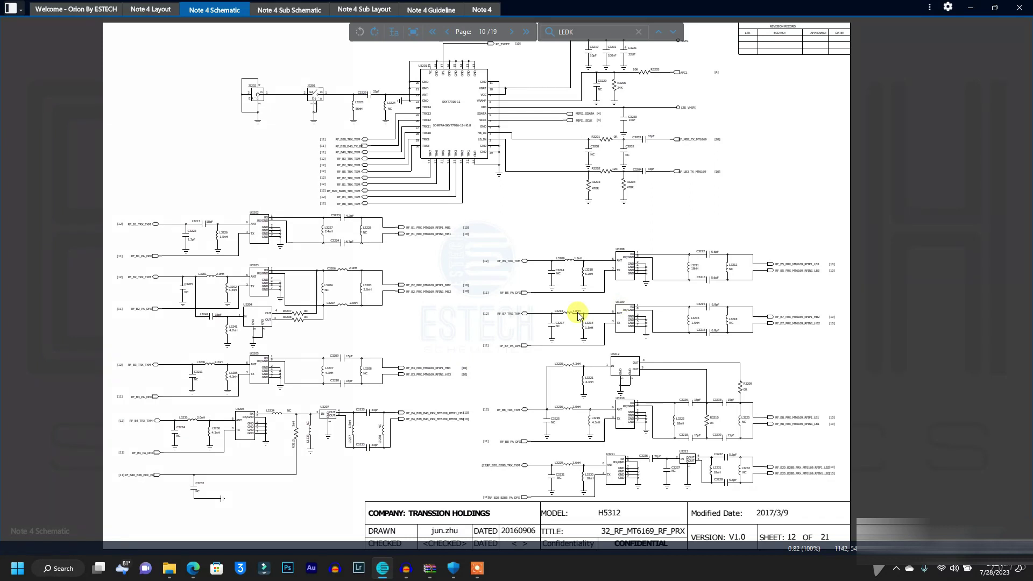
scroll(565, 320, "up", 2, "ctrl")
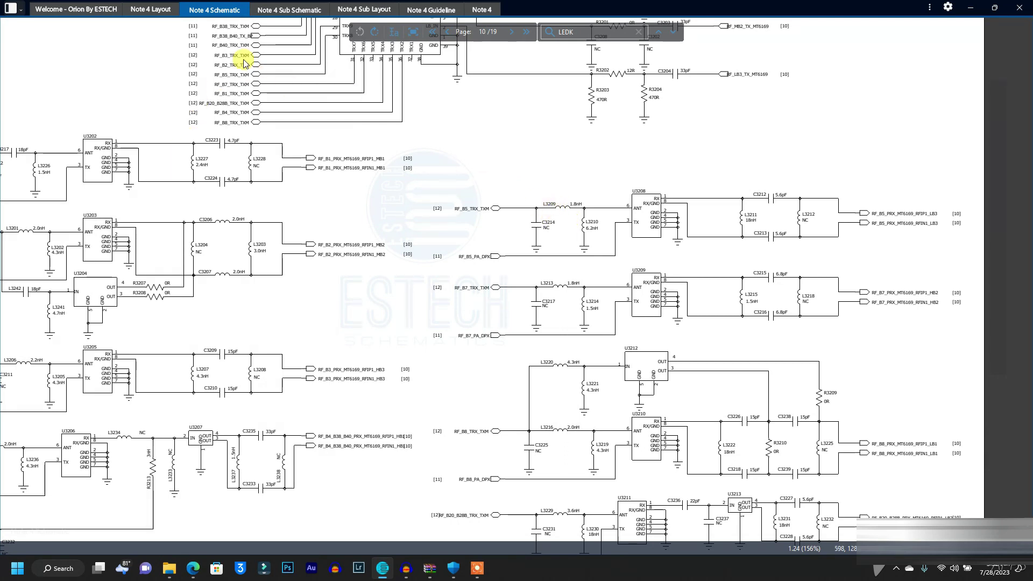
Return to the Note 4 Layout, open its text search, and look over both board pages.
left_click(162, 9)
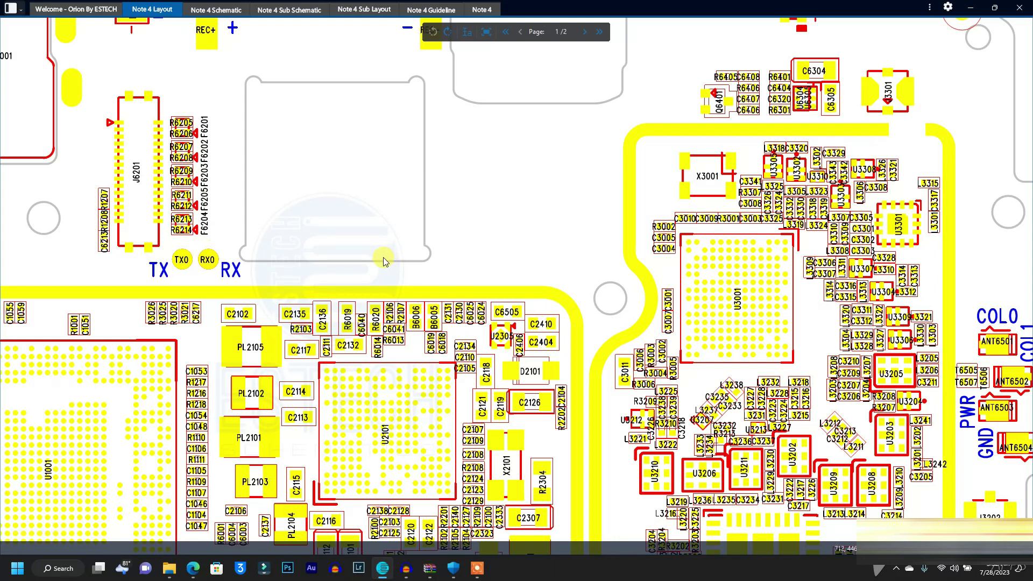
left_click(570, 33)
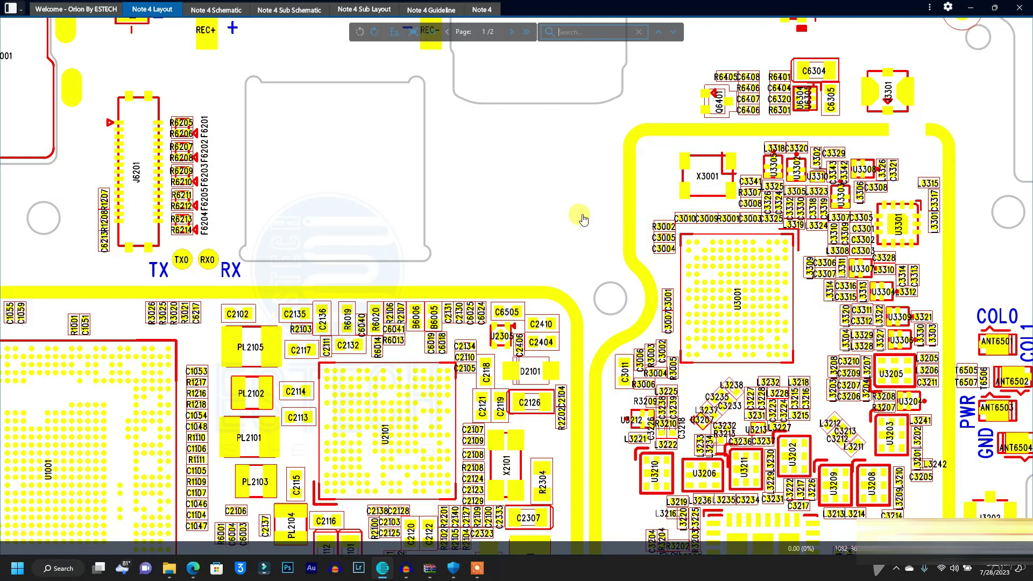
scroll(554, 276, "down", 5)
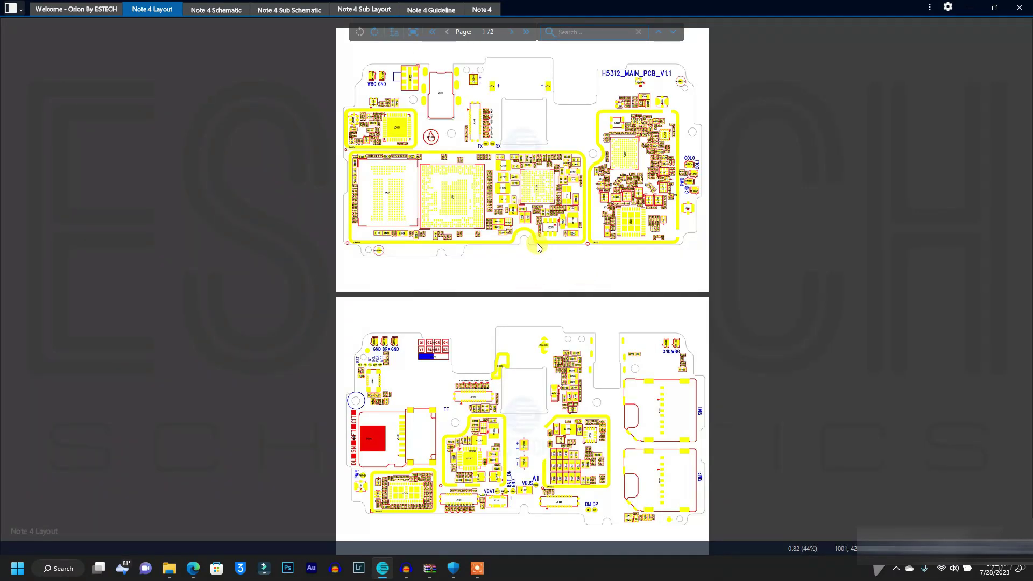
scroll(560, 215, "up", 4)
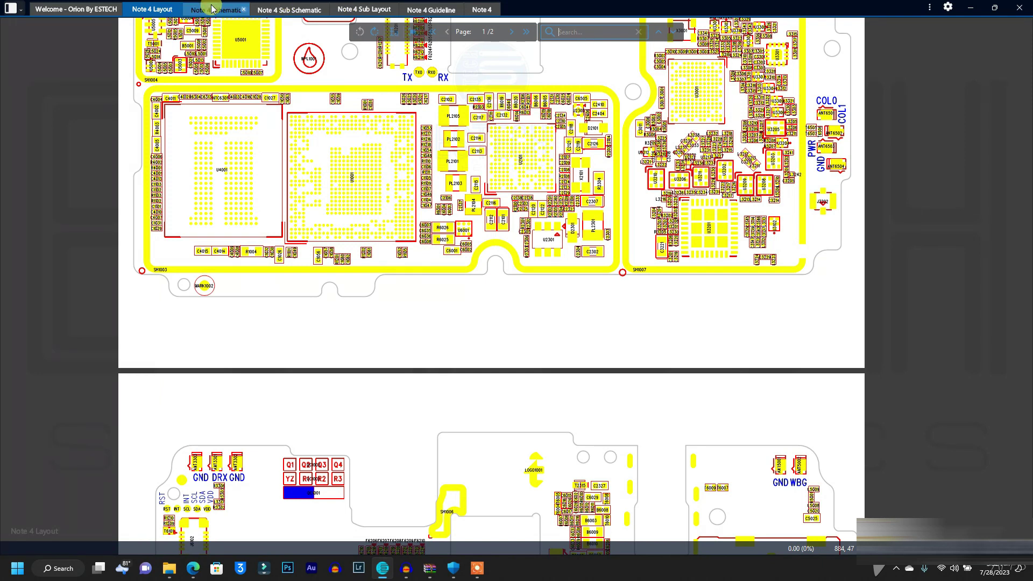
Compare the Note 4 Sub Schematic with the Note 4 Sub Layout and open the text search in the sub layout.
left_click(289, 10)
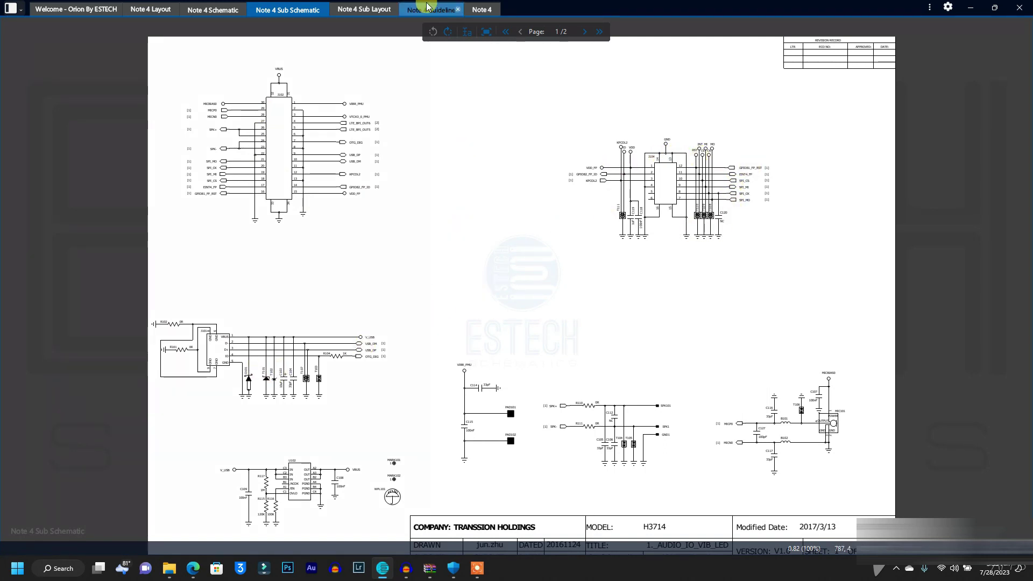
left_click(377, 10)
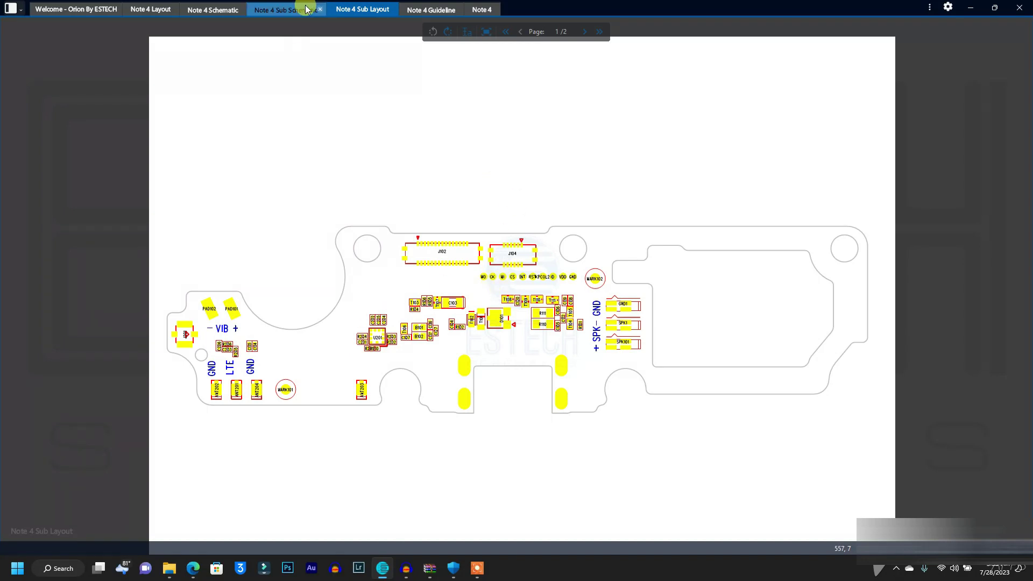
left_click(289, 7)
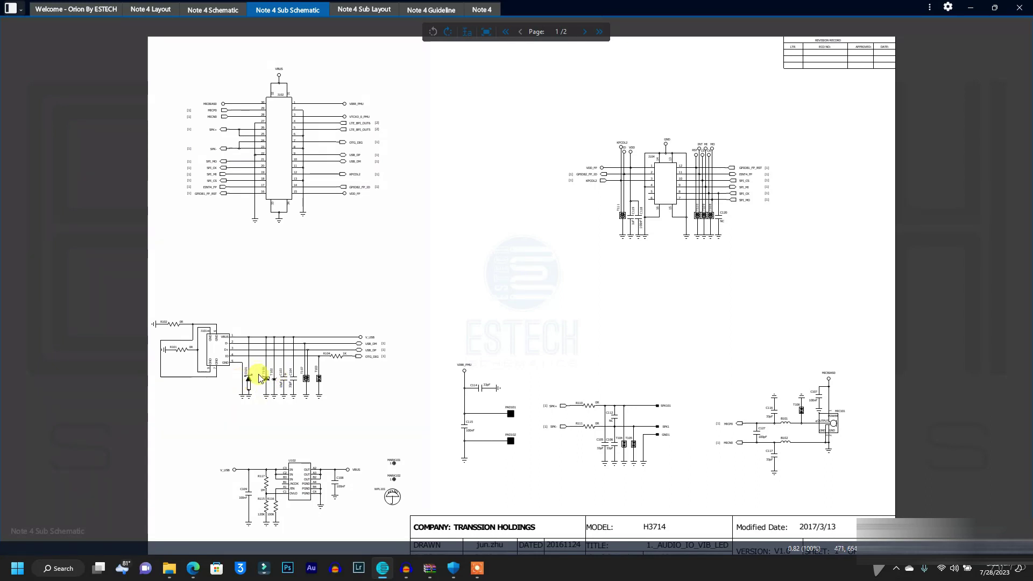
left_click(361, 8)
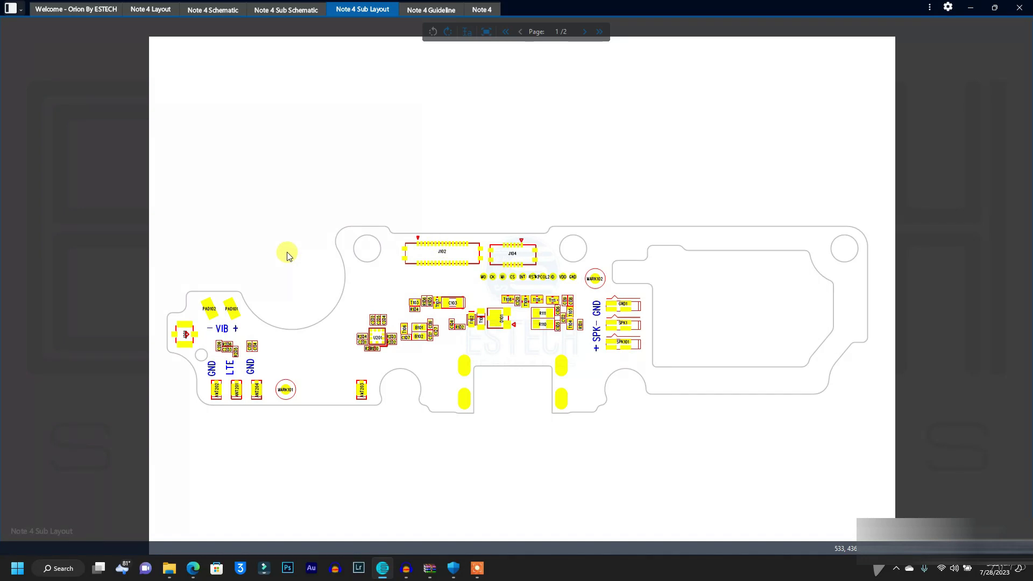
key("ctrl+f")
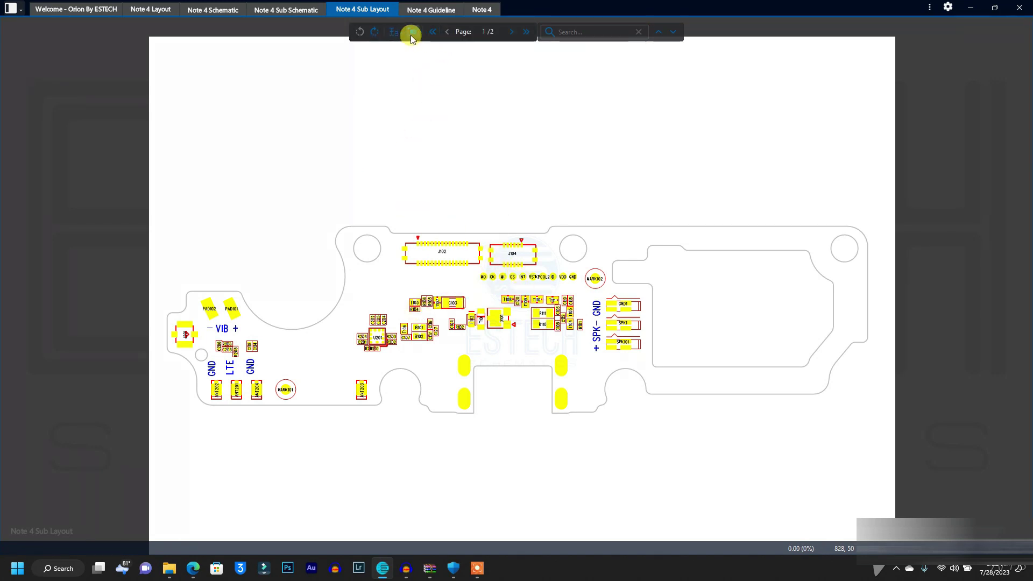
Open the Note 4 Guideline, view the whole board with its electrical color legend, and dismiss the AutoPlay notification.
left_click(429, 10)
left_click_drag(320, 153, 534, 203)
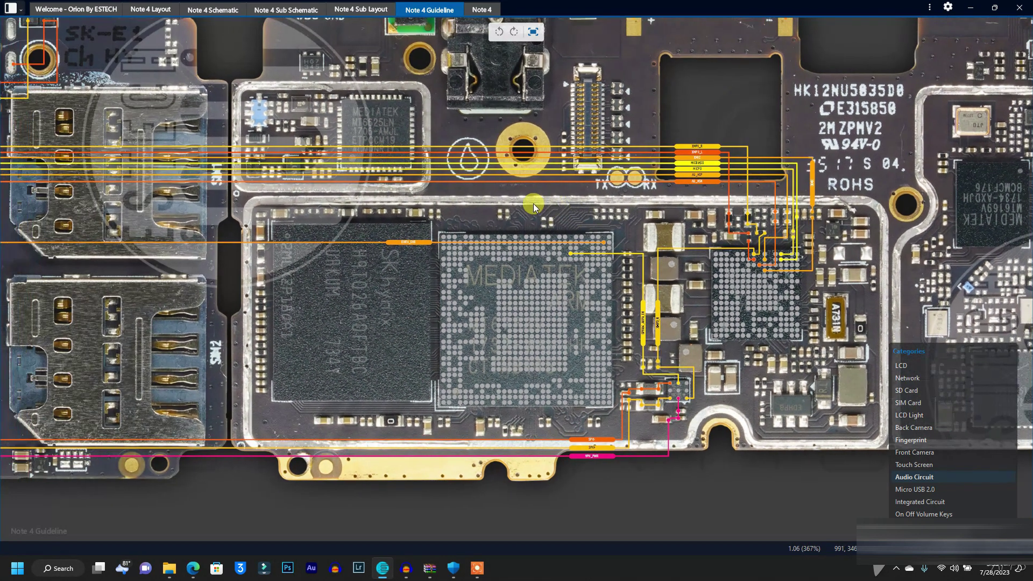
scroll(534, 204, "down", 5)
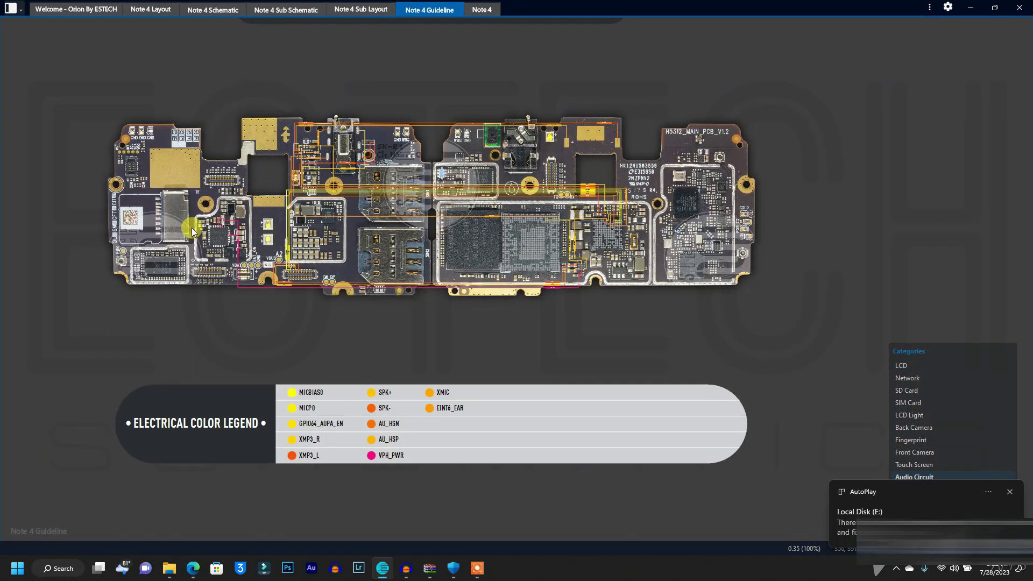
scroll(314, 213, "up", 2)
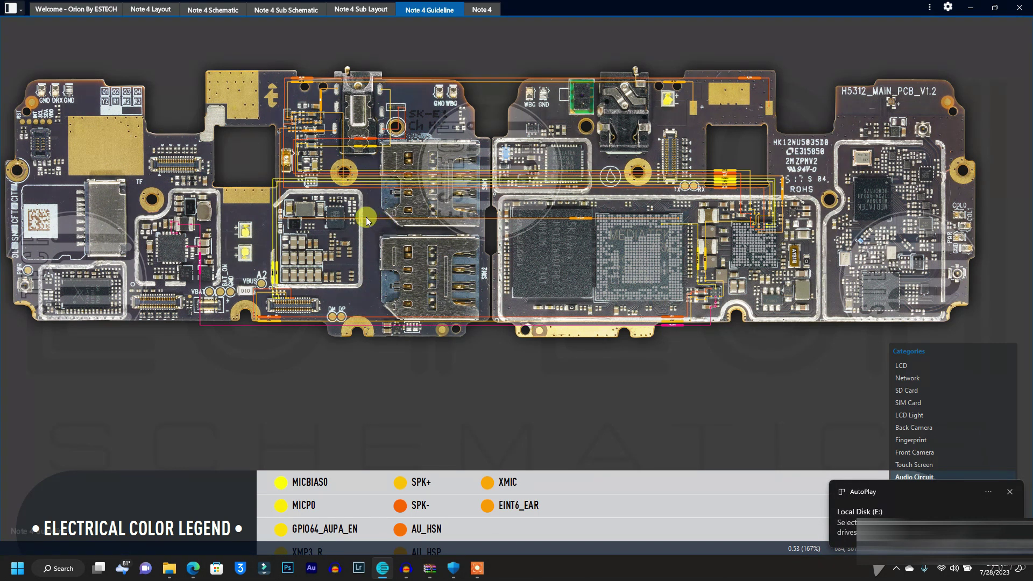
left_click(1010, 494)
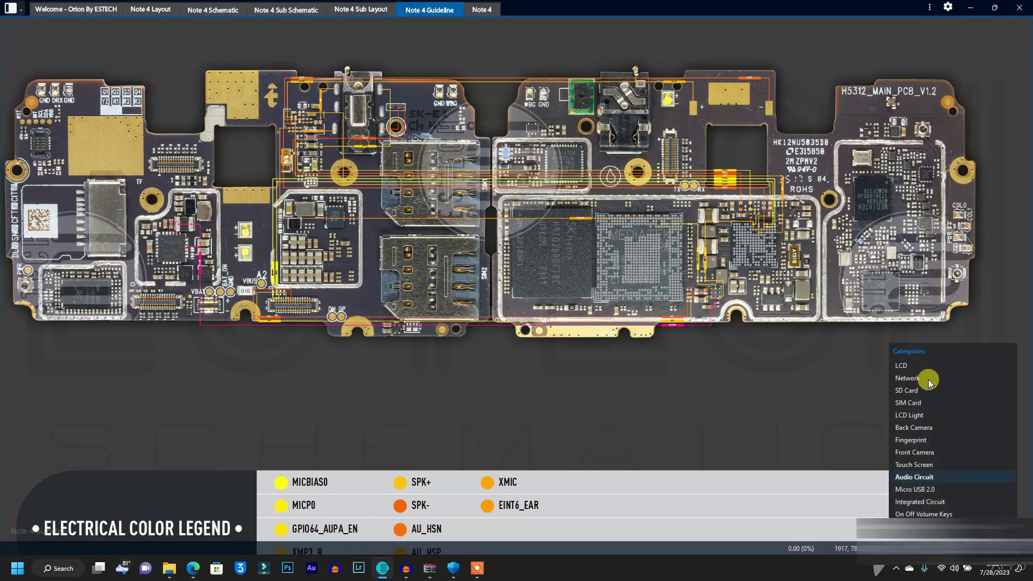
Show the guideline traces for the SIM Card, Touch Screen, Front Camera and Audio Circuit categories in turn.
left_click(921, 404)
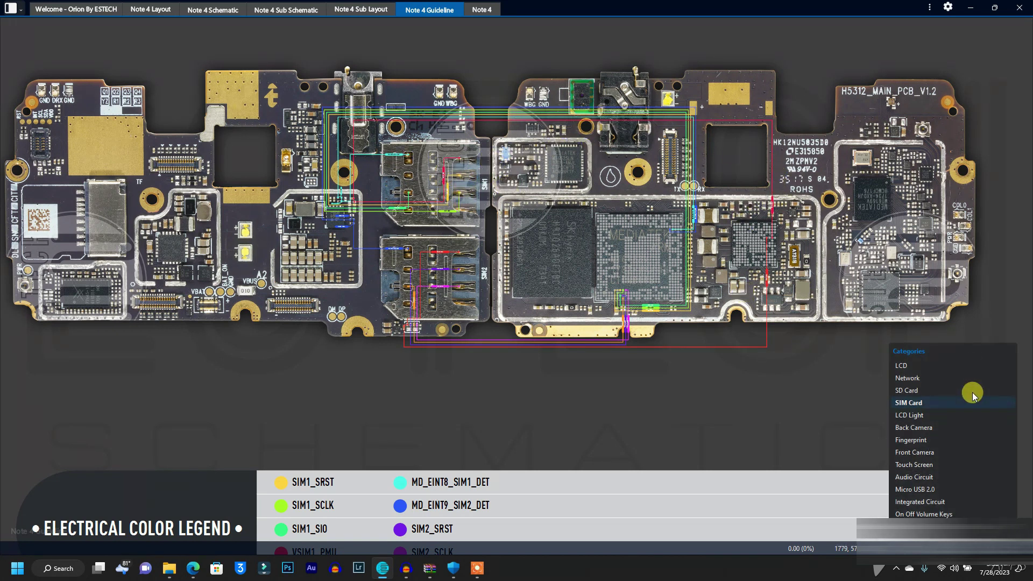
left_click(916, 464)
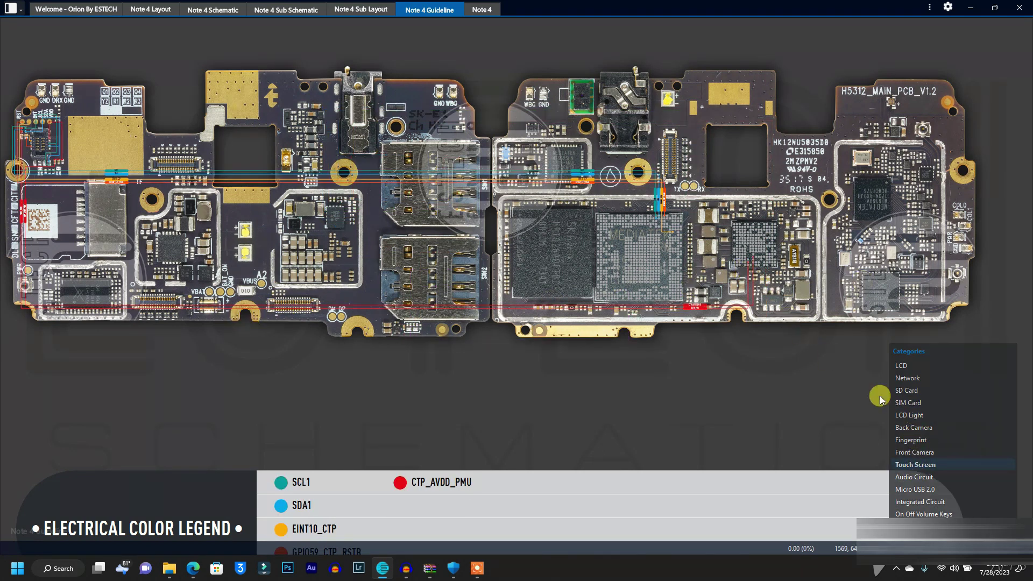
left_click(920, 453)
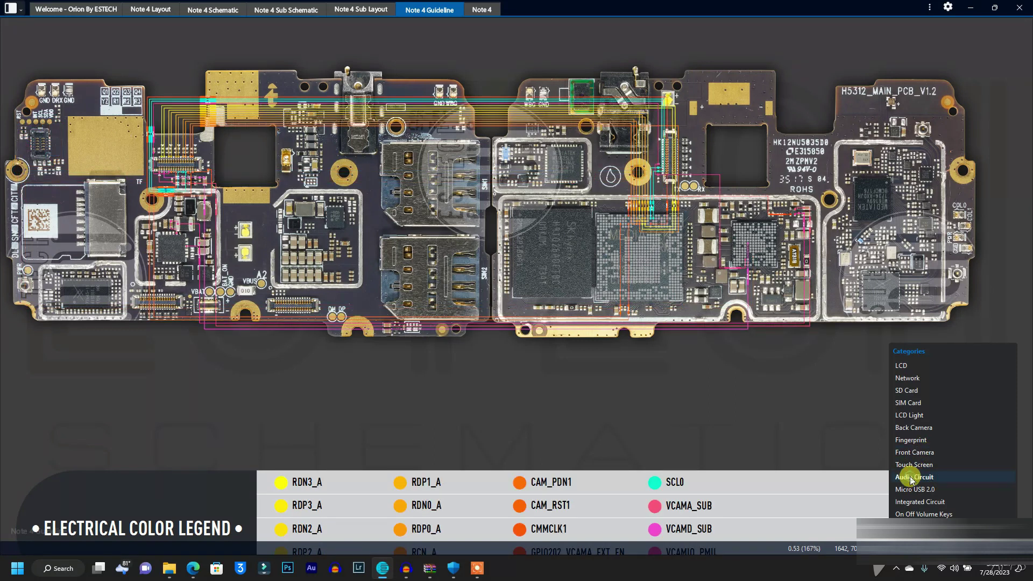
left_click(912, 479)
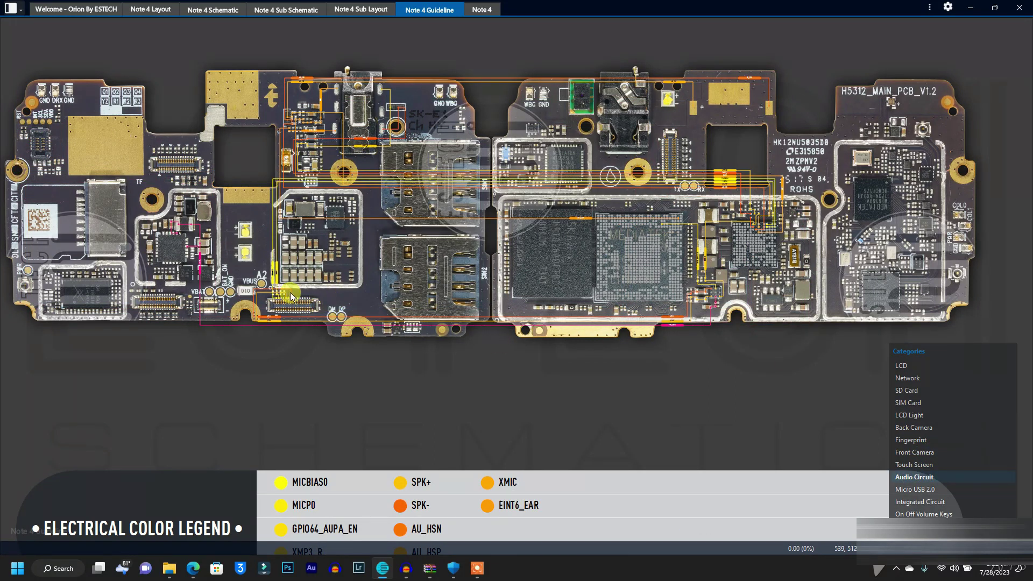
Examine the Audio Circuit traces up close across the board, from the lower connector to the main chips.
left_click_drag(293, 290, 361, 296)
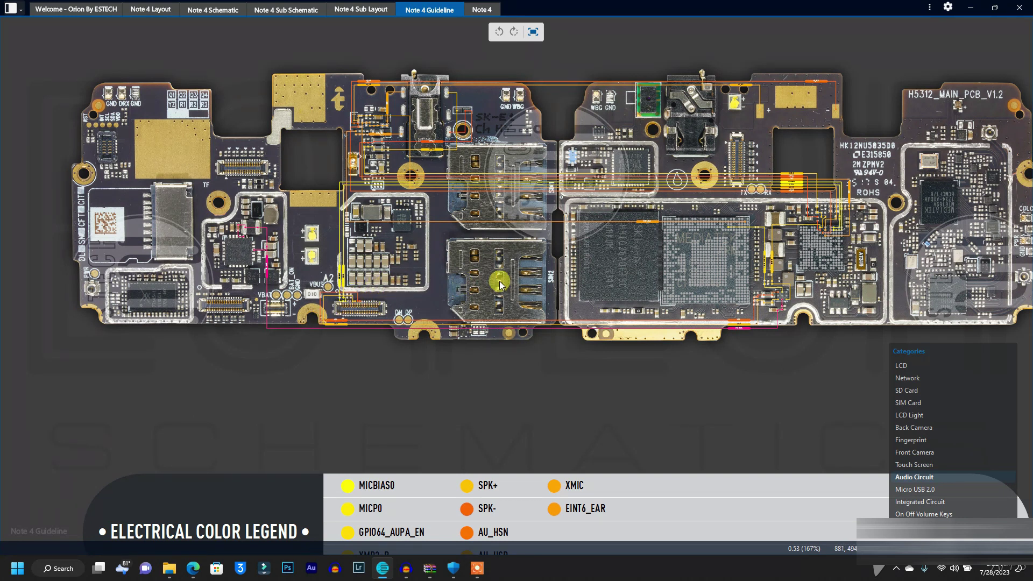
left_click_drag(636, 280, 595, 262)
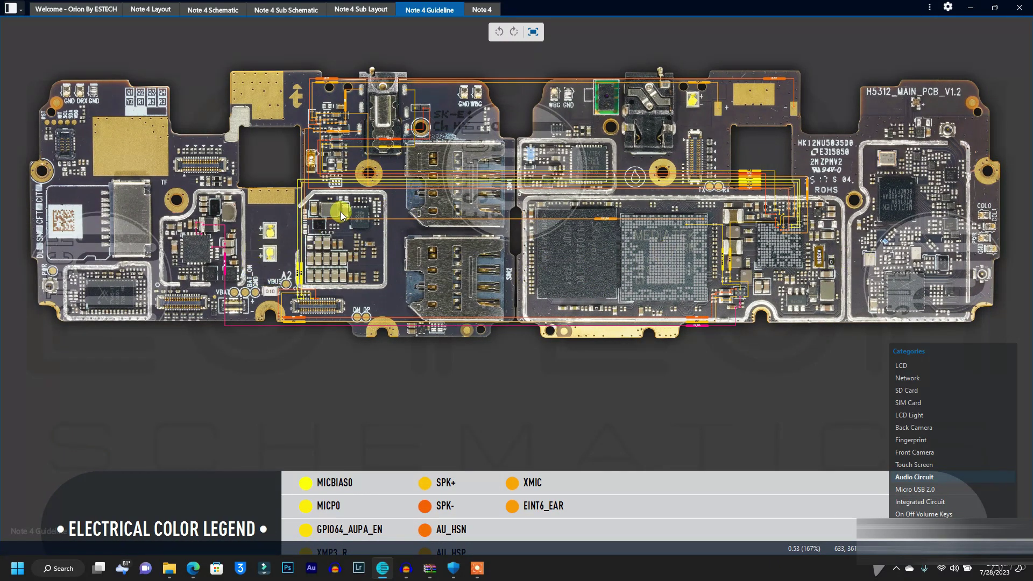
scroll(290, 236, "up", 4)
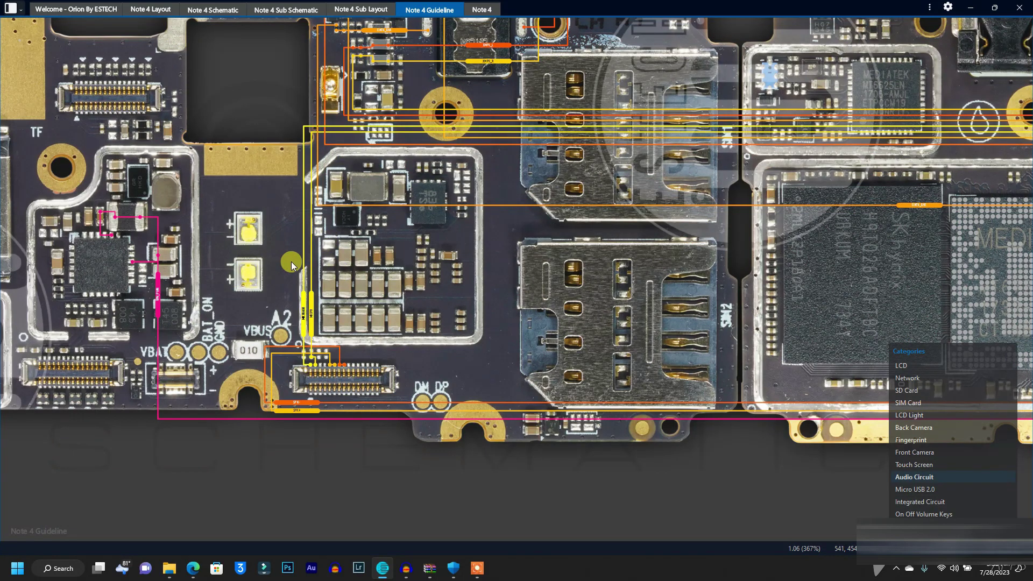
scroll(292, 261, "down", 6)
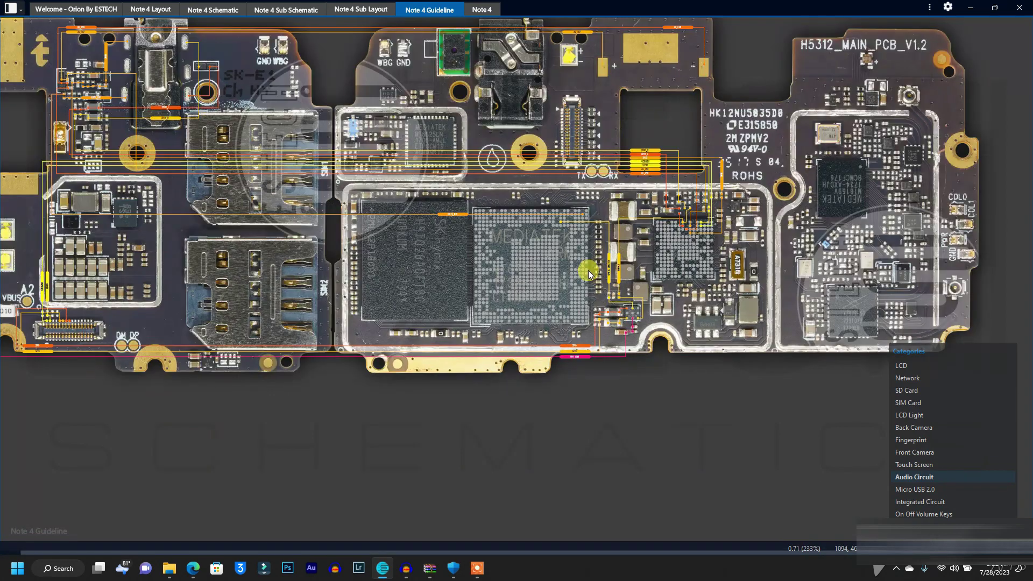
scroll(578, 289, "up", 3)
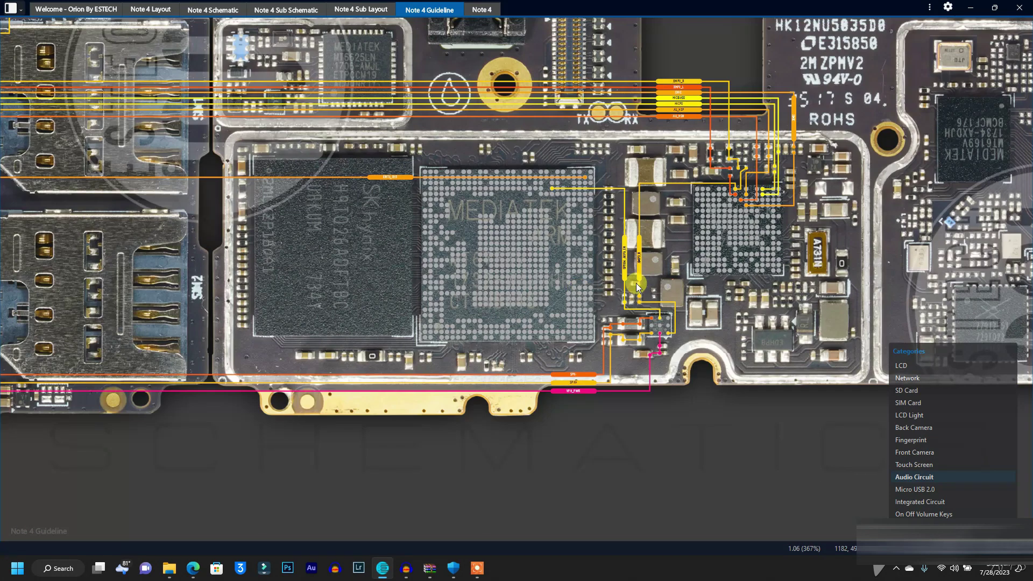
left_click_drag(566, 257, 558, 295)
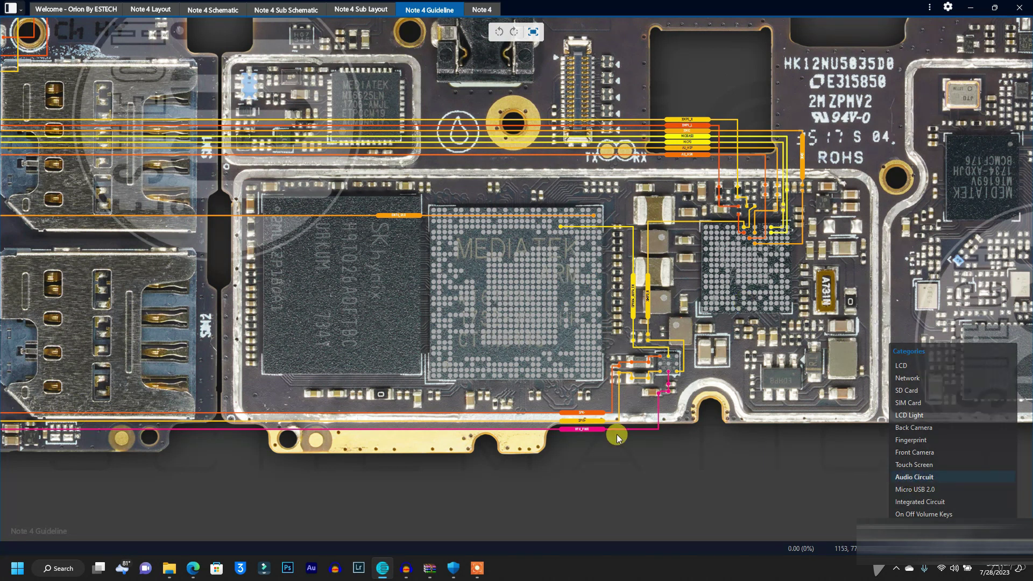
Examine the SPK-, SPK+ and VPH_PWR traces of the Audio Circuit up close, following them between the SIM slots and the main chips.
scroll(648, 378, "up", 1)
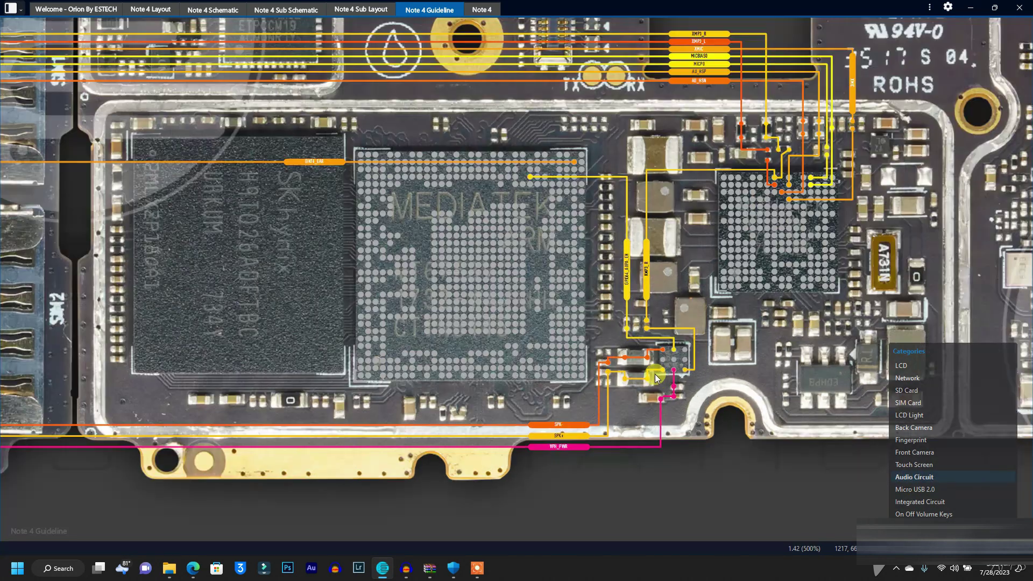
left_click_drag(532, 401, 575, 321)
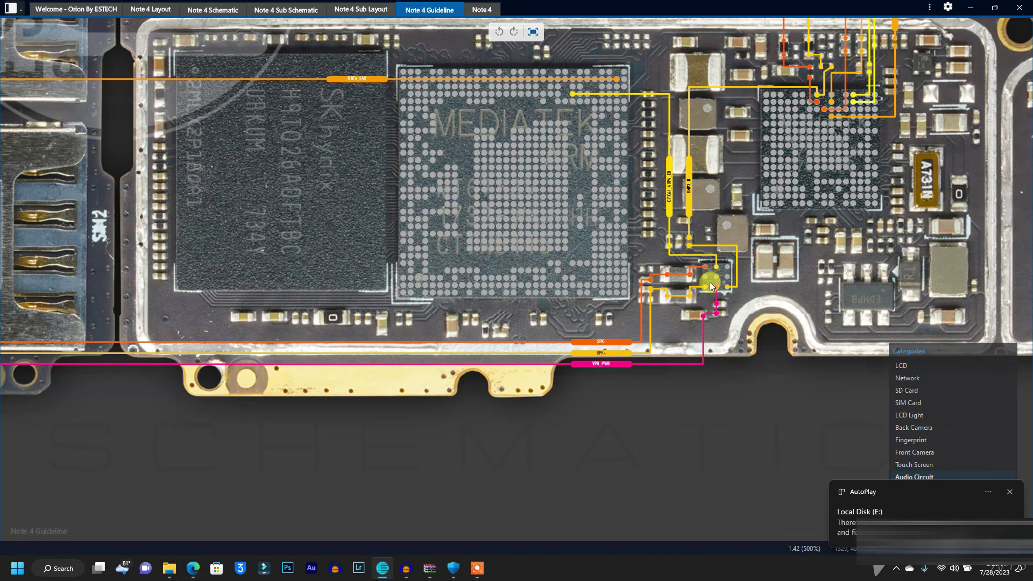
scroll(237, 302, "down", 5)
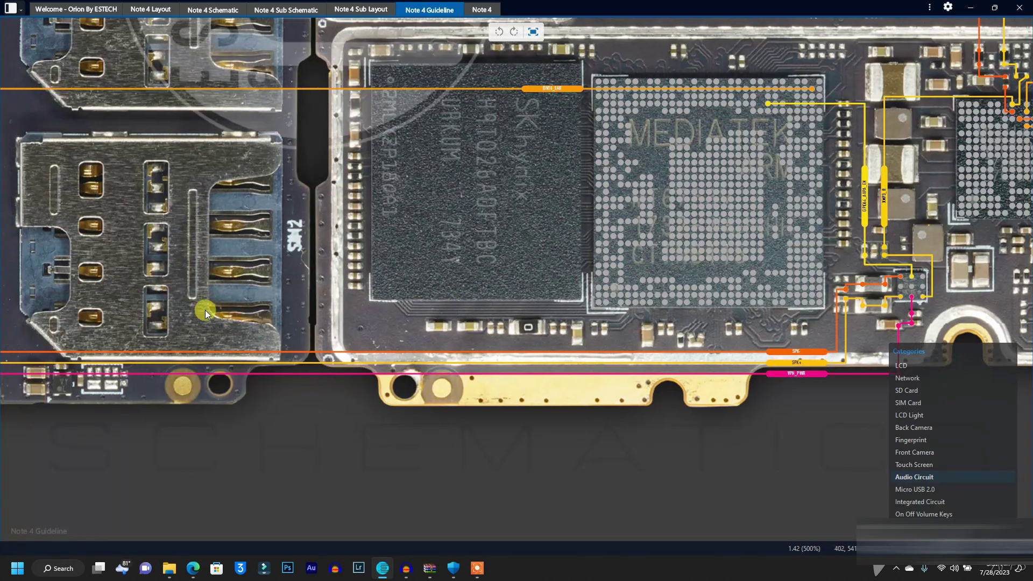
scroll(380, 307, "down", 5)
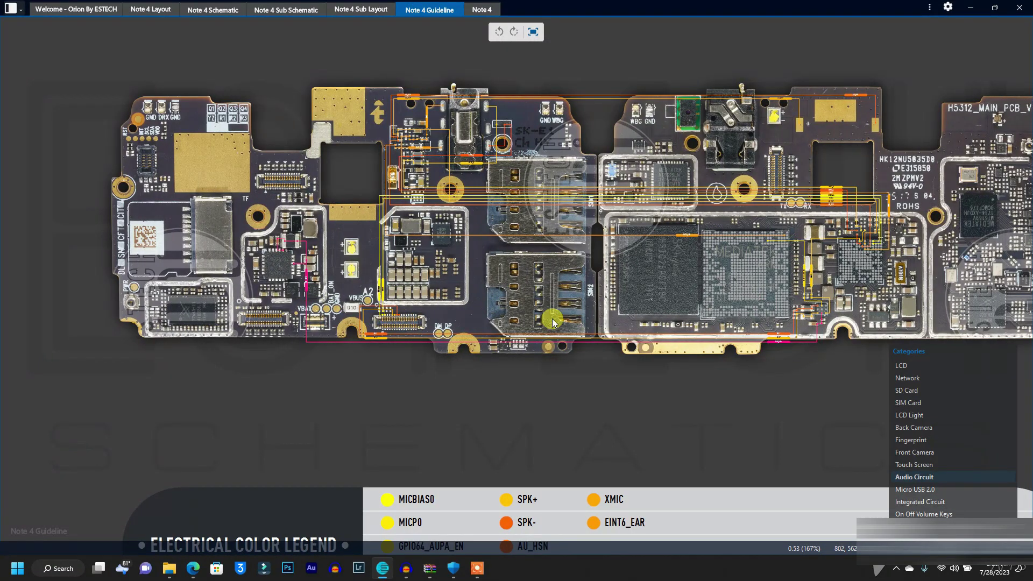
mouse_move(648, 312)
left_mouse_down()
mouse_move(614, 319)
mouse_move(664, 318)
left_mouse_up()
scroll(664, 317, "up", 10)
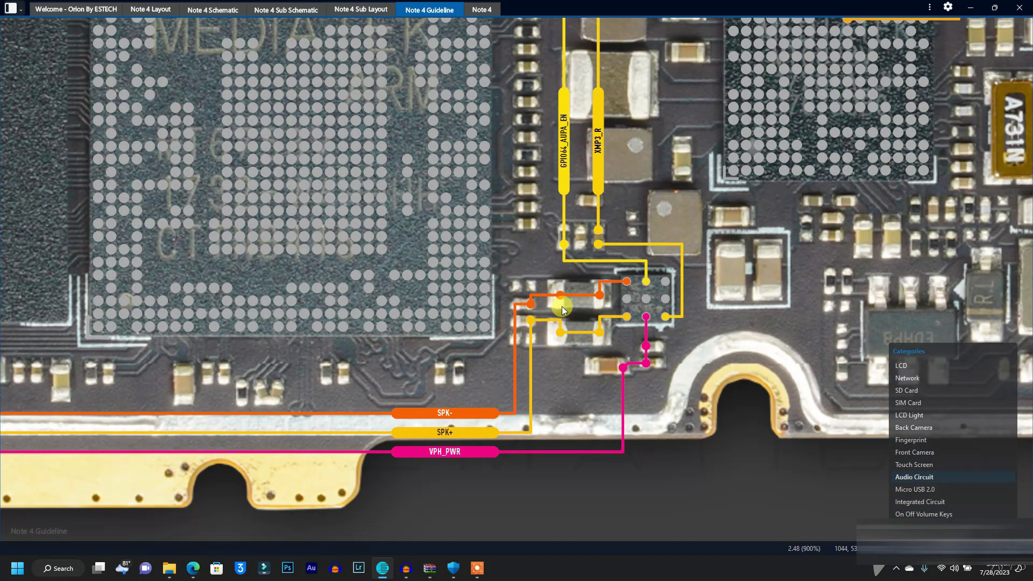
scroll(462, 309, "down", 3)
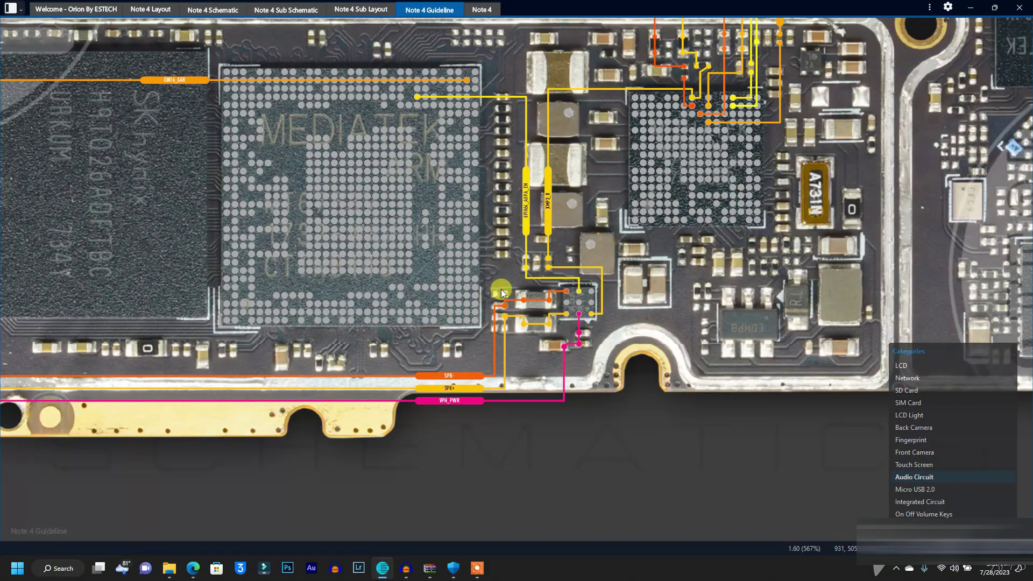
left_click_drag(234, 291, 515, 225)
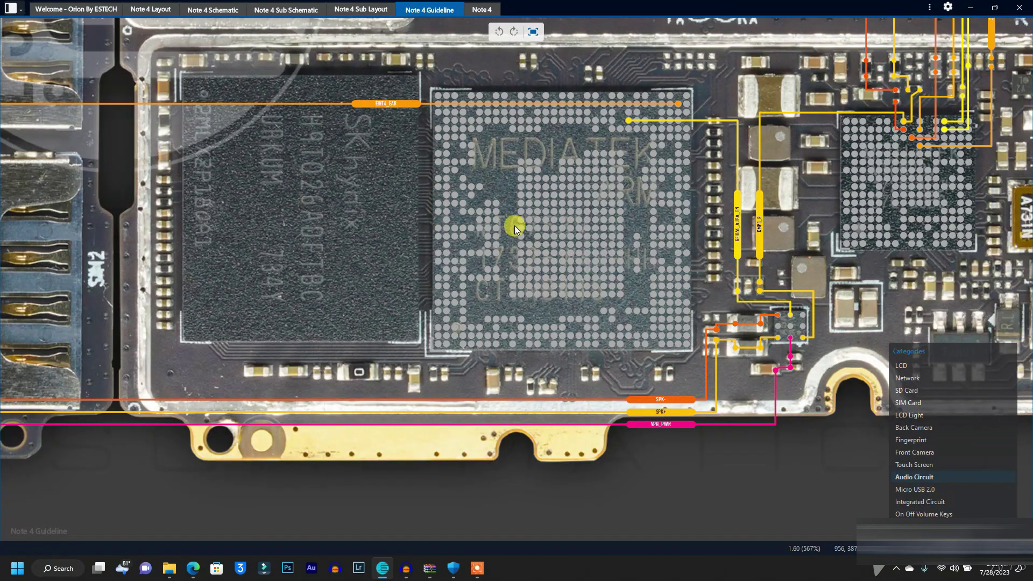
scroll(498, 241, "down", 6)
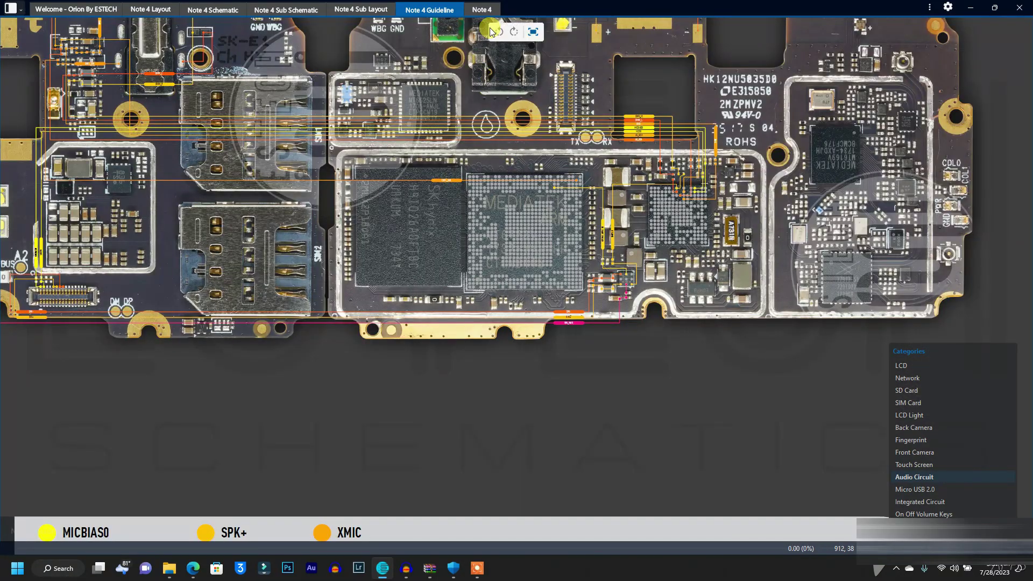
Open the Note 4 board view, clear its highlighted net, and switch the highlight mode to show whole connected parts.
left_click(479, 10)
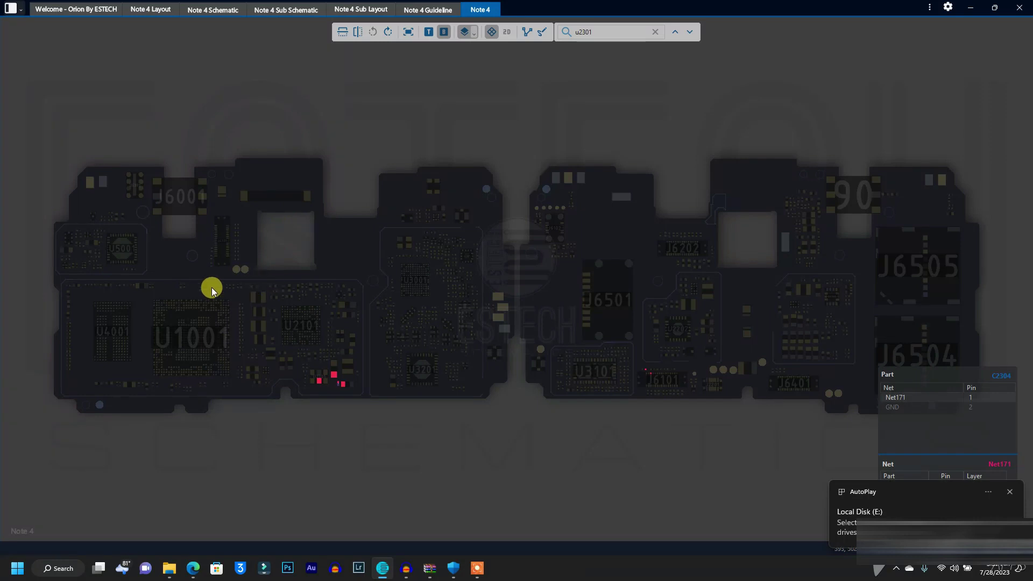
left_click(256, 297)
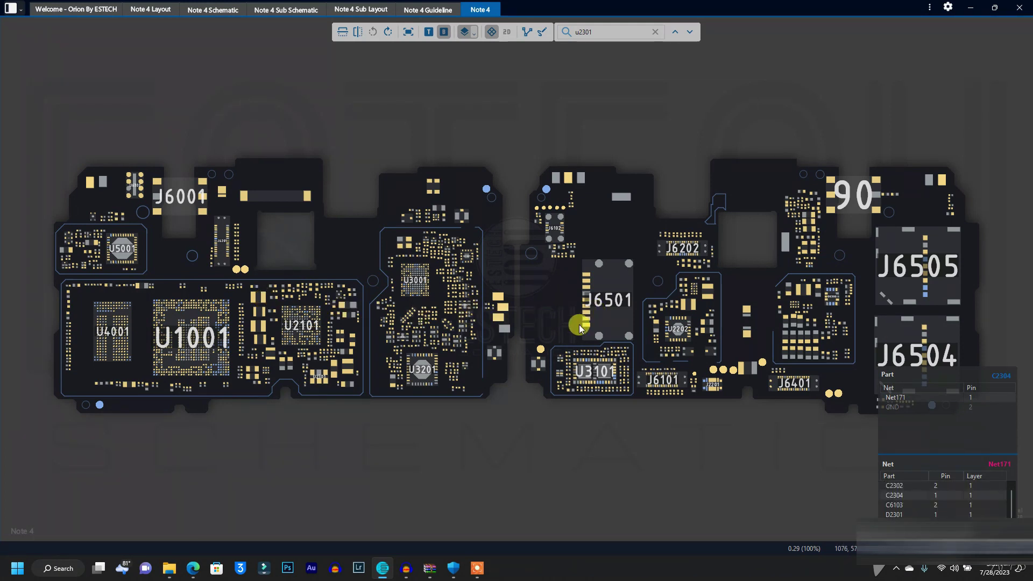
left_click(429, 32)
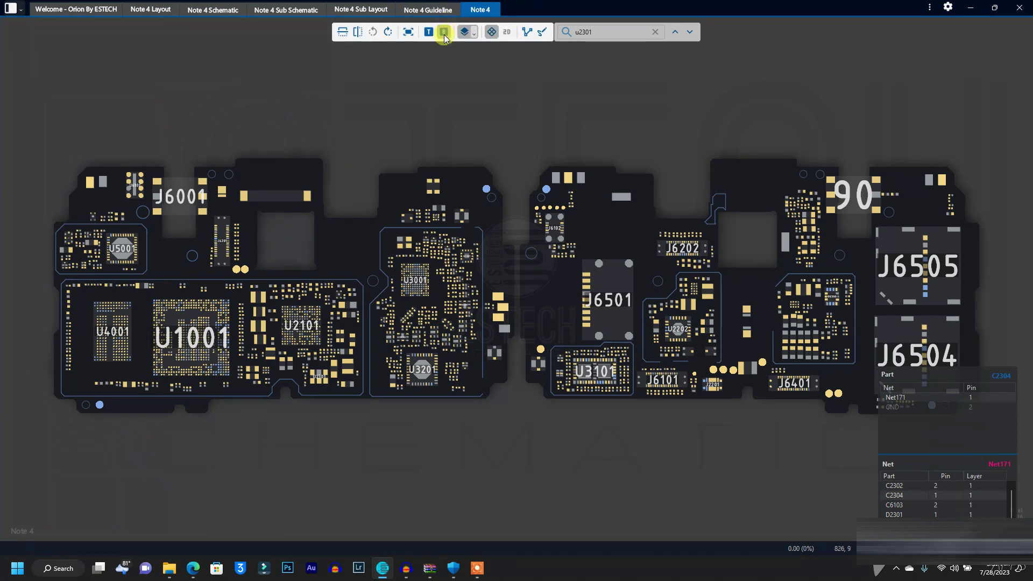
Highlight the connections of PL2301, R2304 and U2301 one after another, and clear the highlighting.
left_click(347, 366)
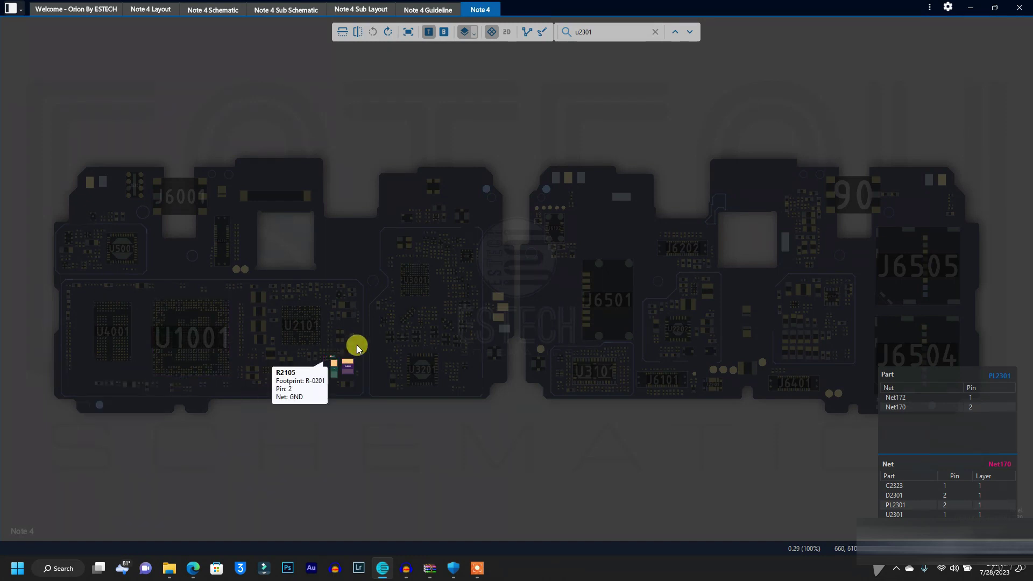
left_click(349, 345)
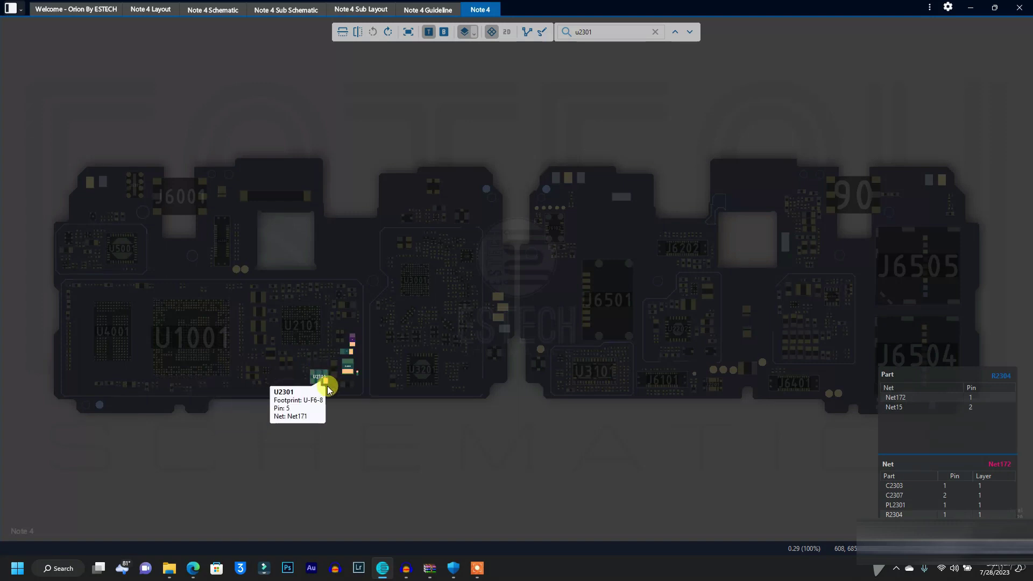
left_click(321, 380)
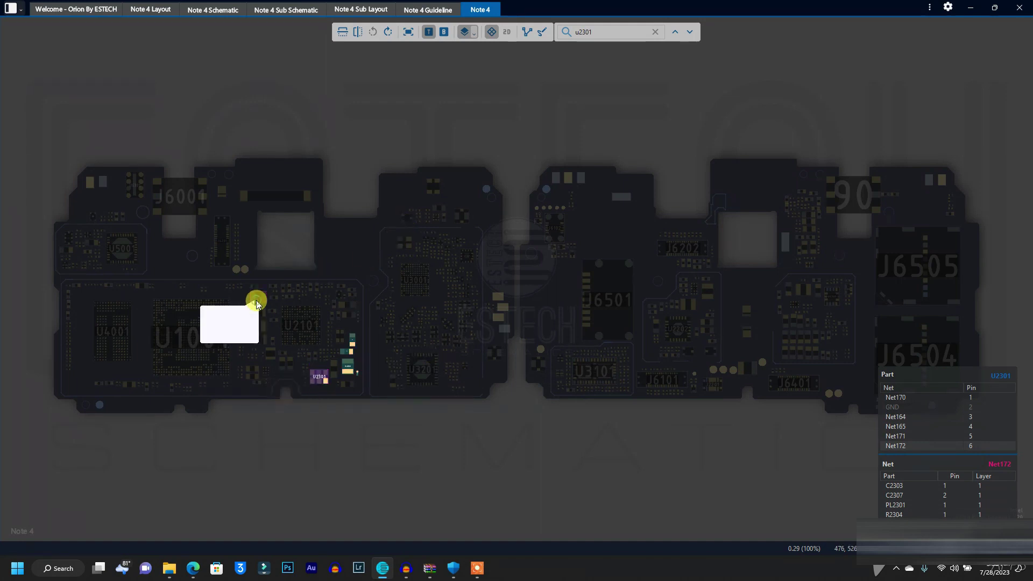
key("Escape")
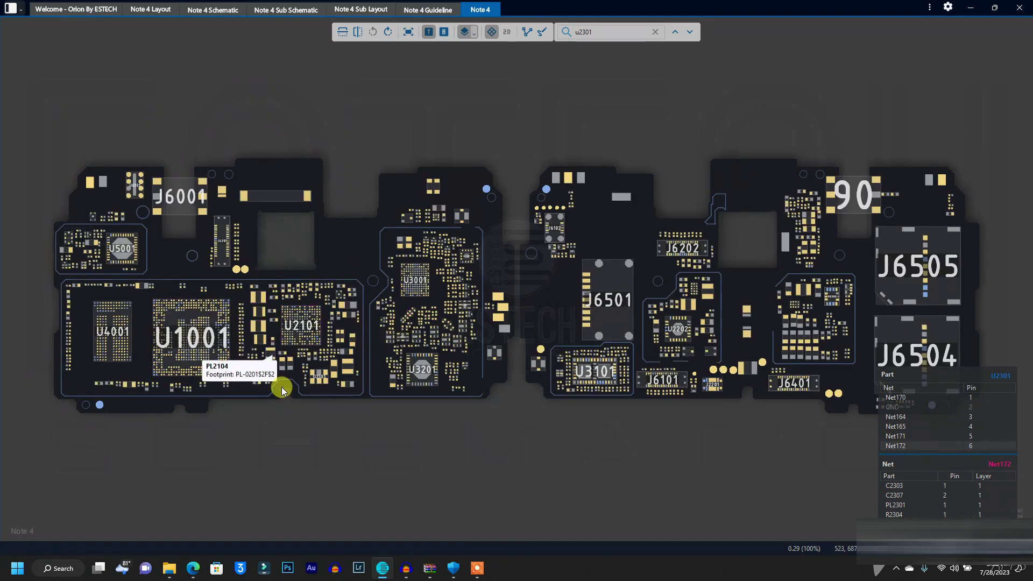
Highlight the net of the VBAT test point and examine its connections around U2202 and J2201 up close.
left_click(715, 370)
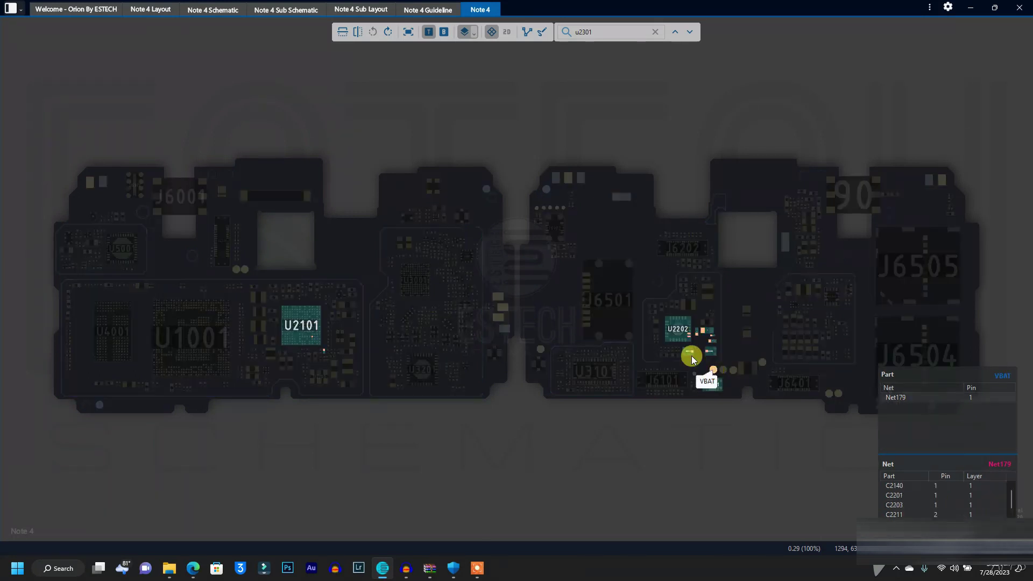
scroll(751, 351, "up", 2)
scroll(770, 352, "up", 4)
scroll(769, 352, "up", 1)
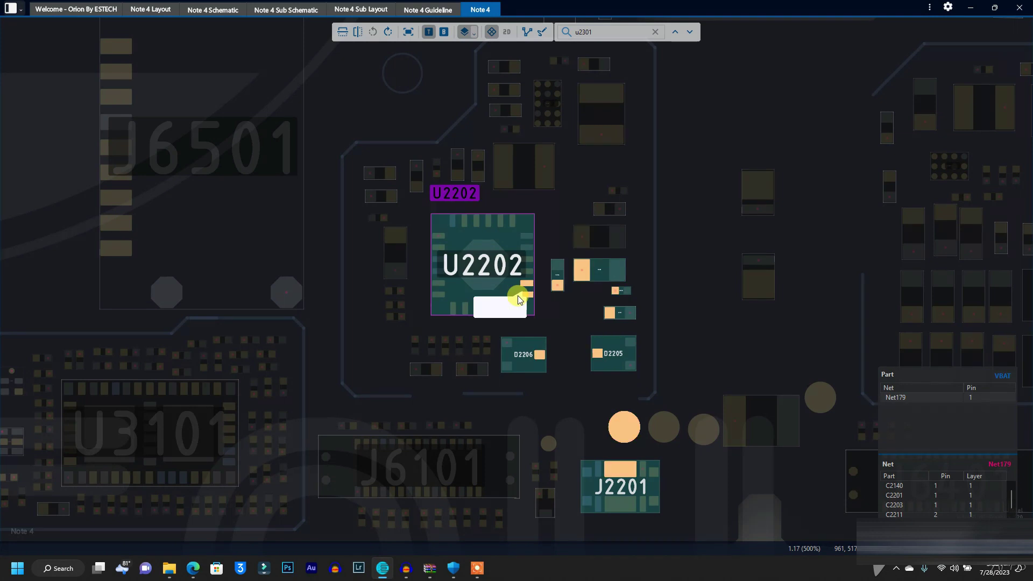
Follow the highlighted VBAT net across the board to U2101 and inspect its connected pin up close.
scroll(389, 295, "down", 5)
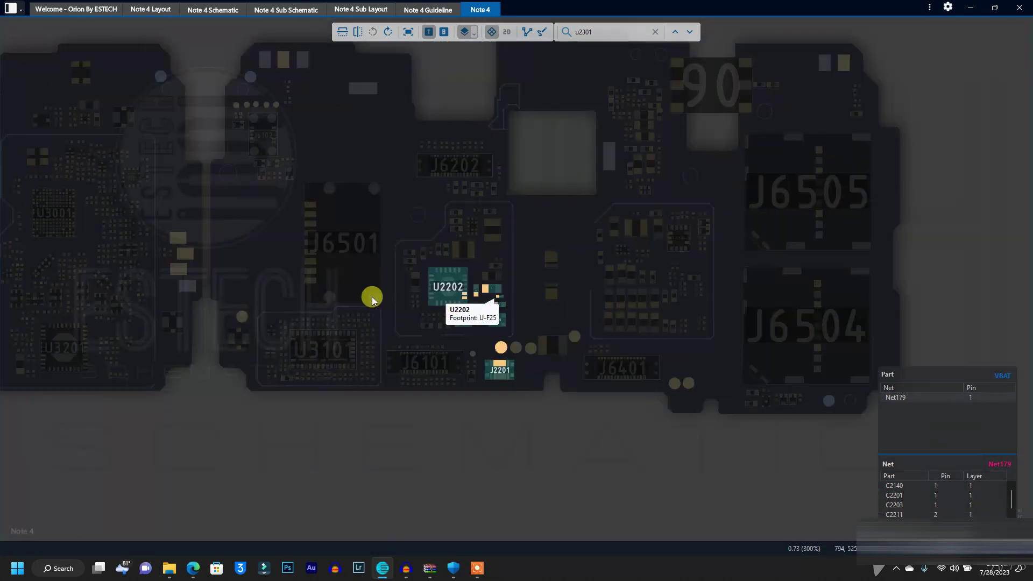
left_click_drag(445, 307, 576, 320)
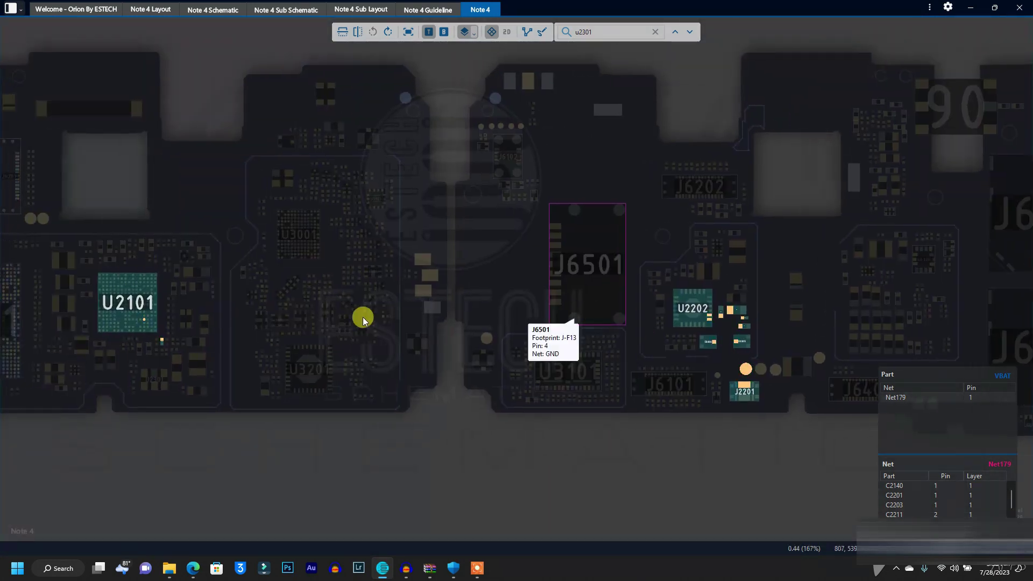
scroll(224, 346, "up", 2)
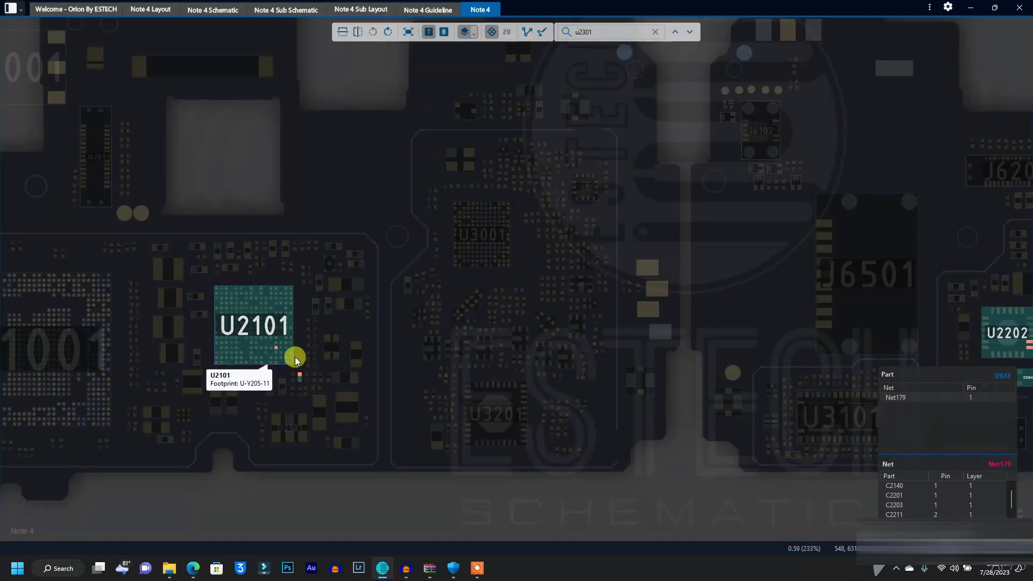
scroll(295, 356, "up", 3)
left_click_drag(306, 357, 382, 367)
left_click(341, 357)
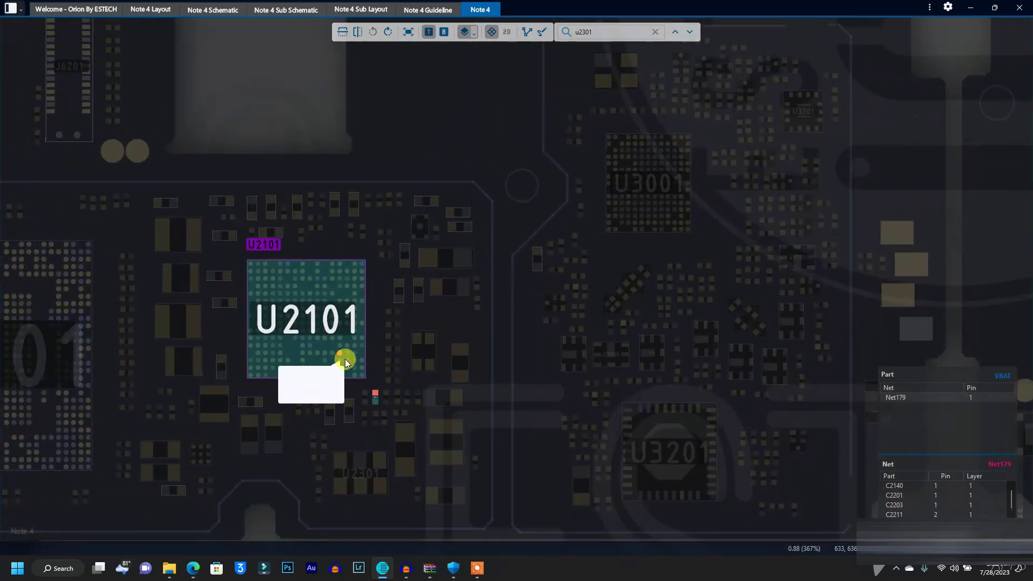
scroll(364, 353, "down", 8)
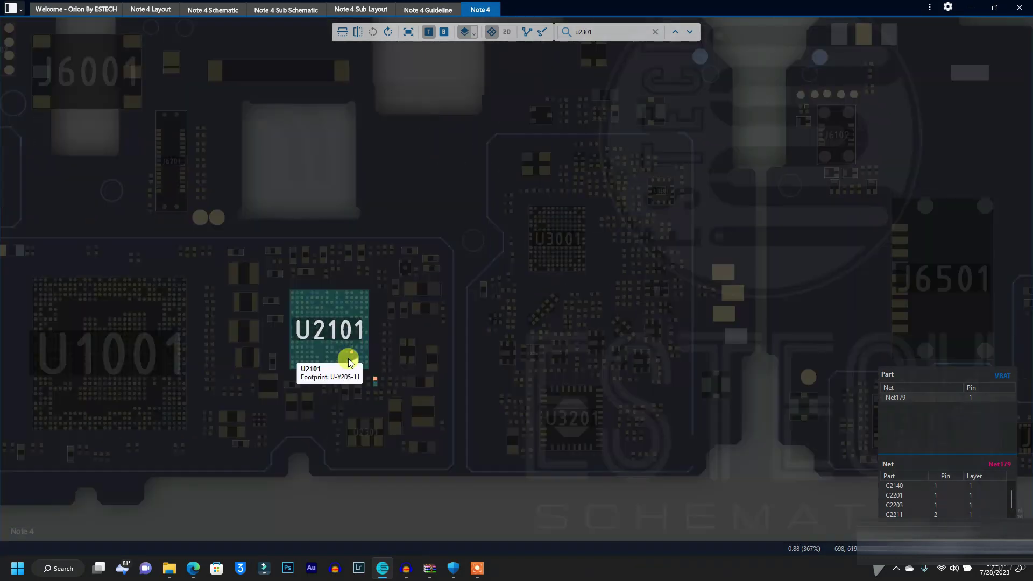